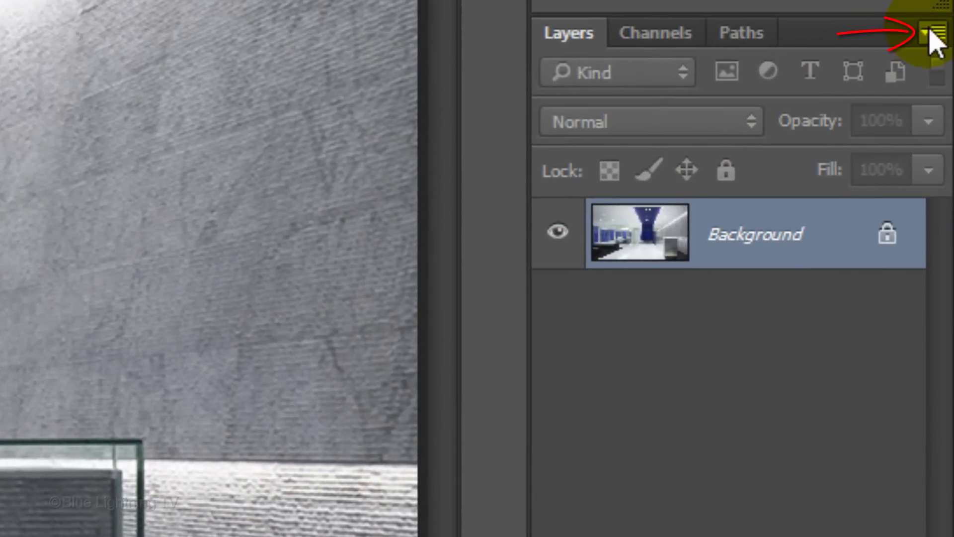
Convert the Office Interior photo to a smart object and apply Frosted Glass (Distortion 3, Smoothness 1, Scaling 200%).
{"action": "left_click", "coordinate": [931, 34]}
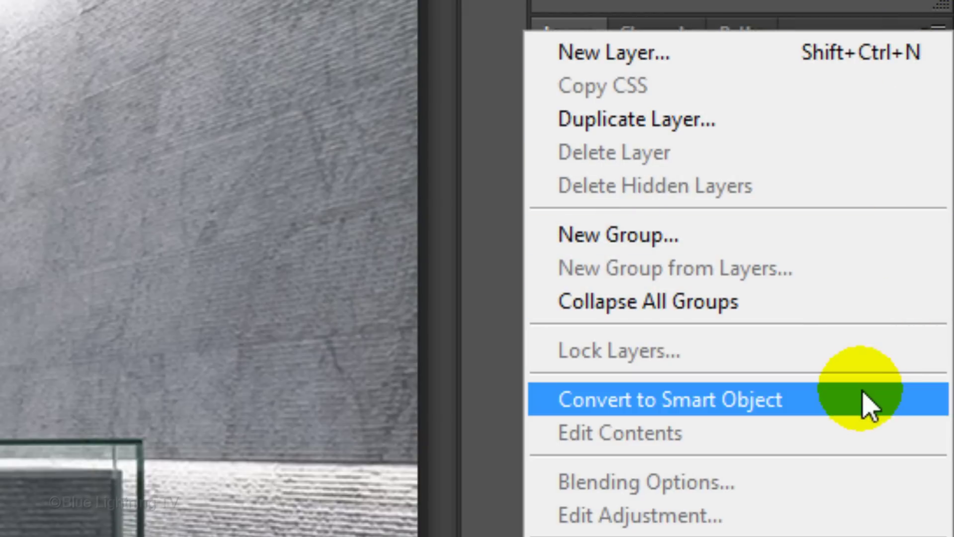
{"action": "left_click", "coordinate": [867, 403]}
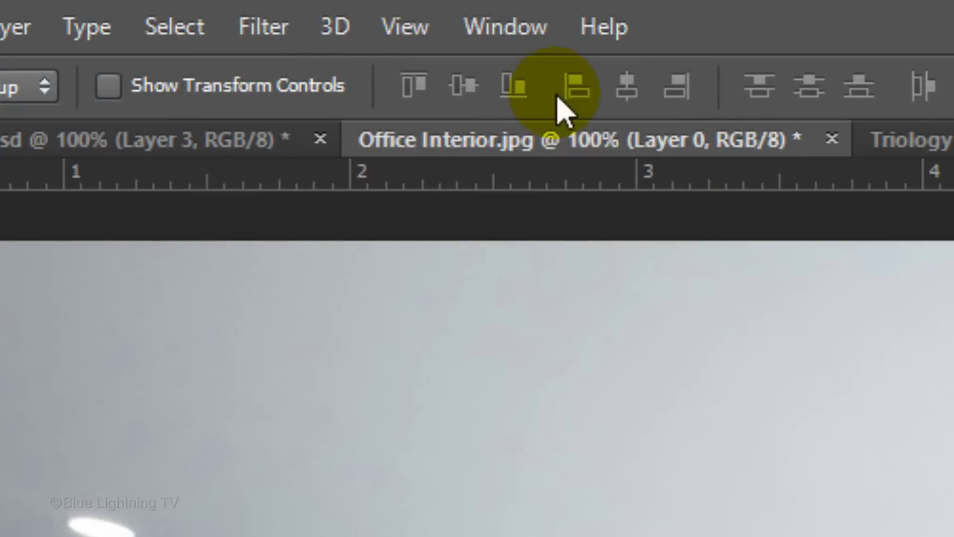
{"action": "left_click", "coordinate": [262, 27]}
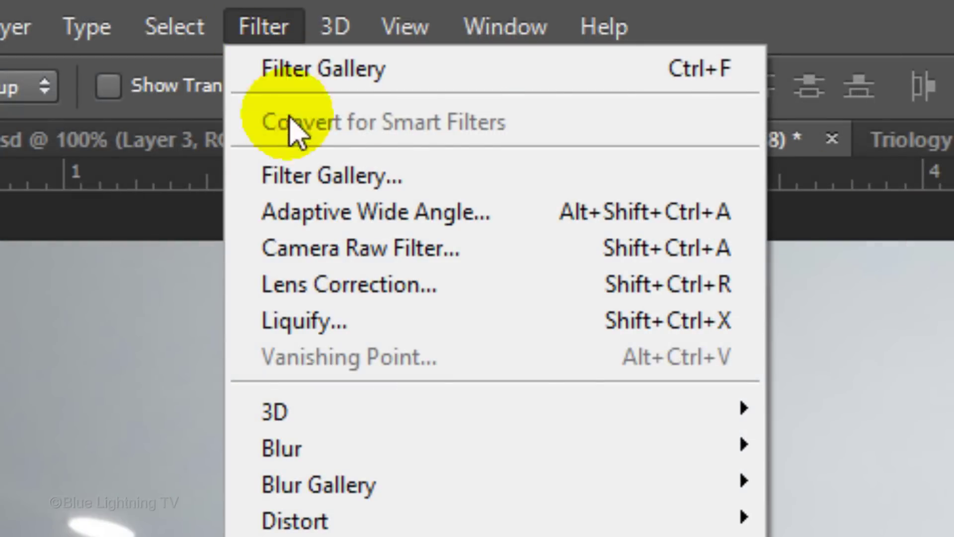
{"action": "left_click", "coordinate": [325, 175]}
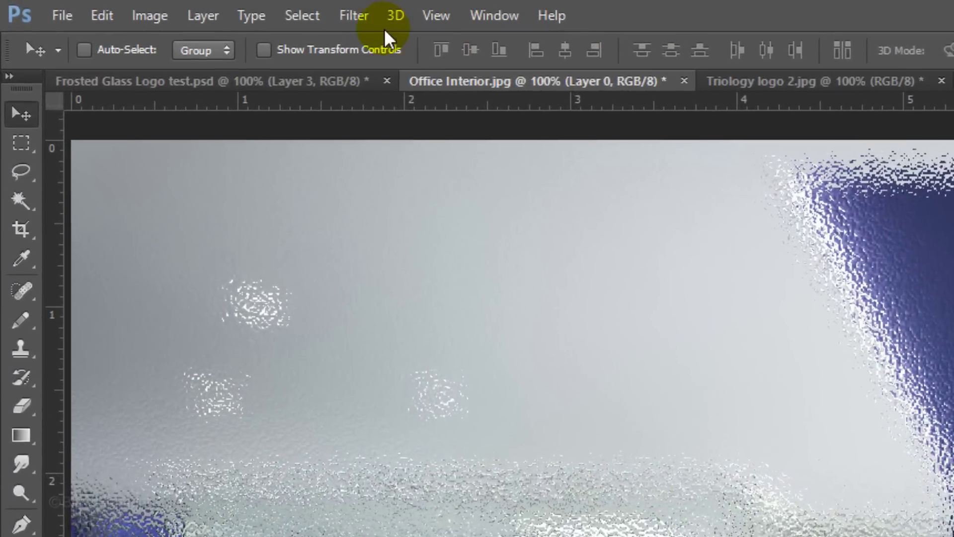
Apply a 20-pixel Gaussian Blur to the frosted office photo.
{"action": "left_click", "coordinate": [159, 7]}
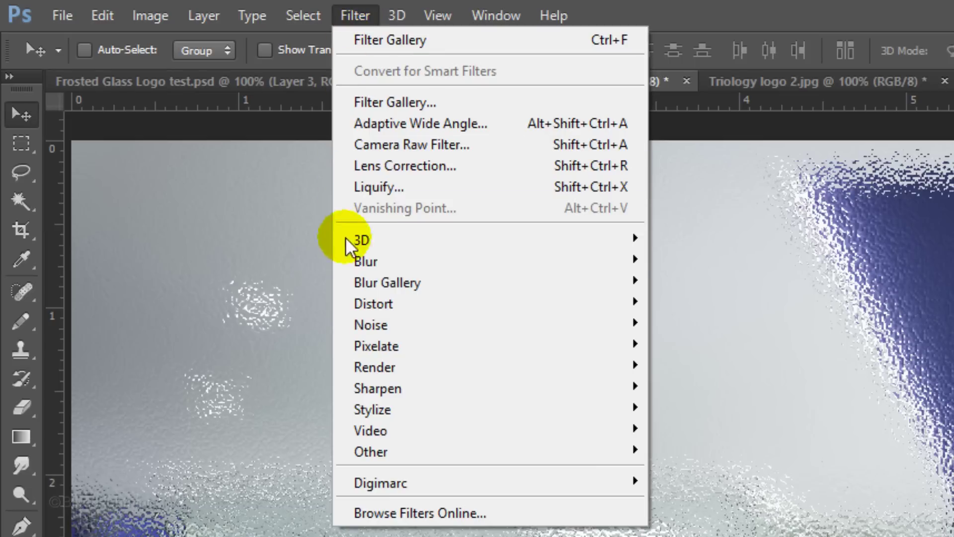
{"action": "mouse_move", "coordinate": [348, 262]}
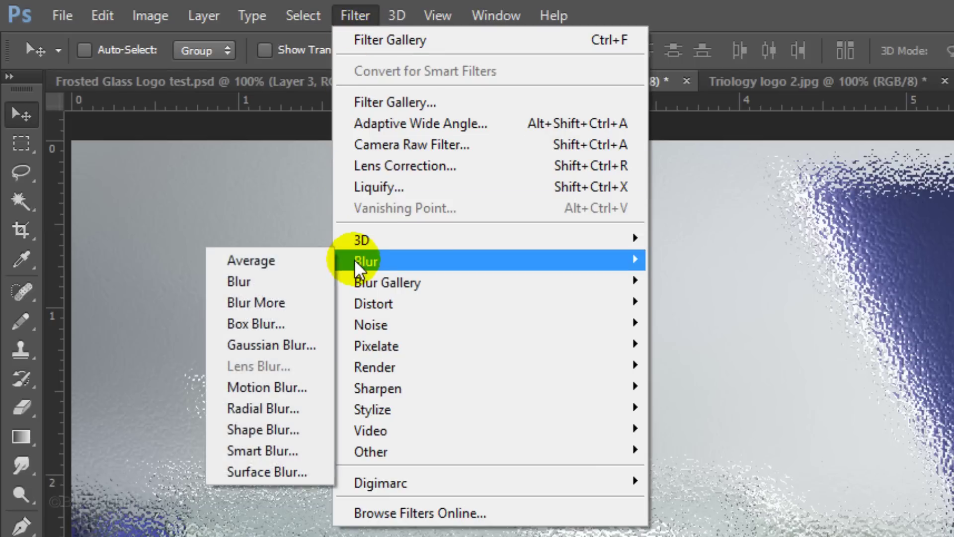
{"action": "left_click", "coordinate": [263, 345]}
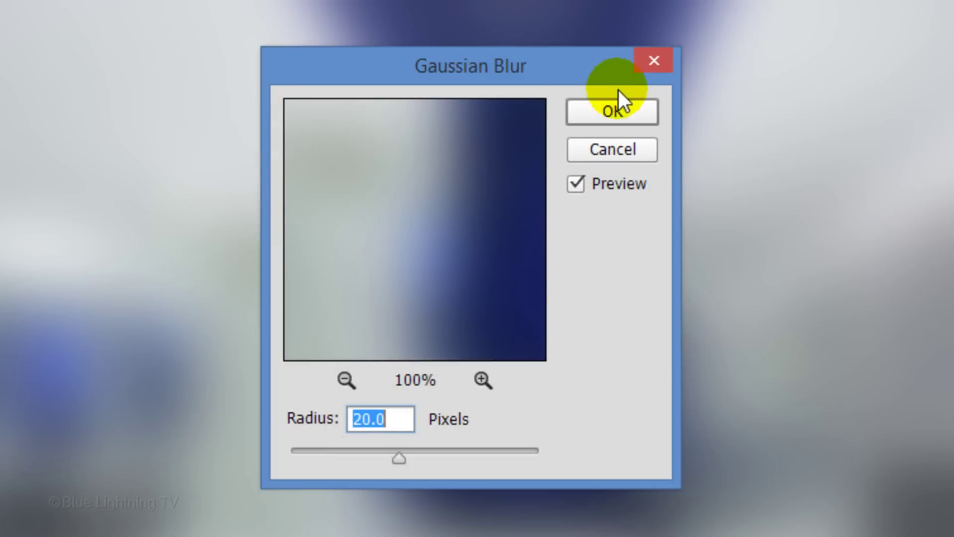
{"action": "left_click", "coordinate": [637, 112]}
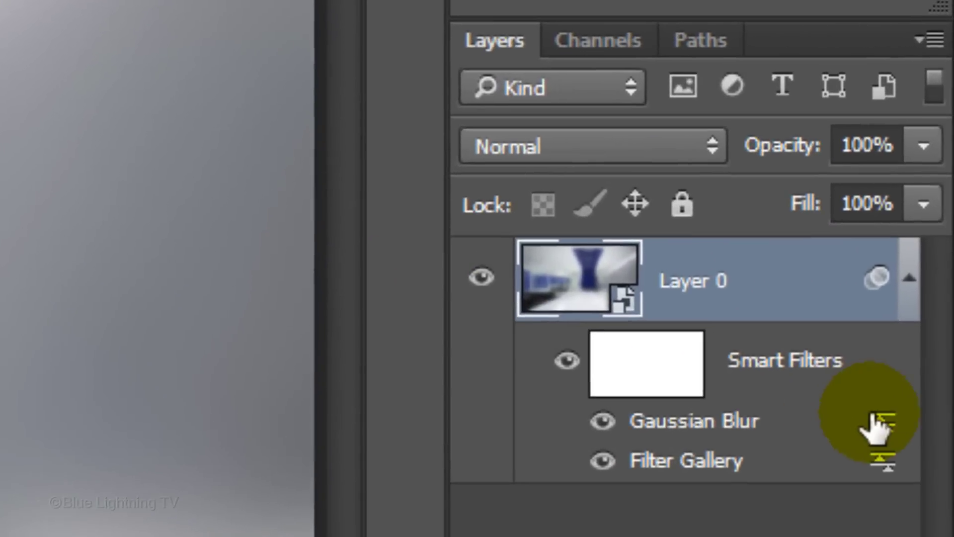
Set the Gaussian Blur smart filter's blending opacity to 50%.
{"action": "double_click", "coordinate": [882, 423]}
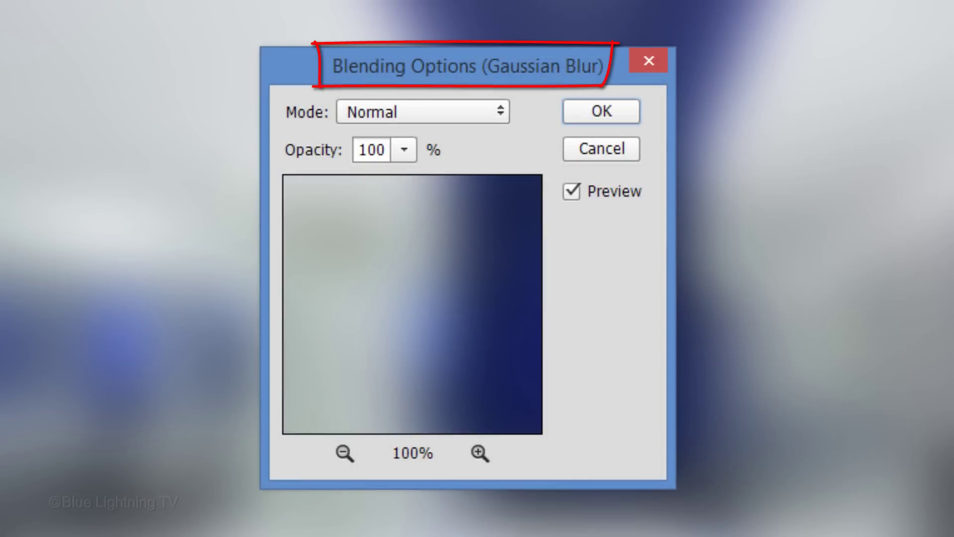
{"action": "left_click", "coordinate": [385, 148]}
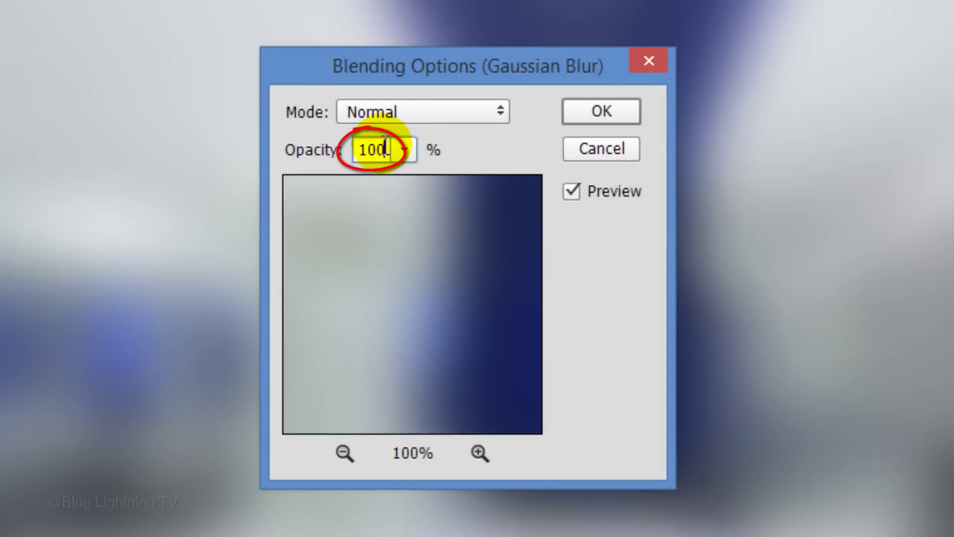
{"action": "type", "text": "50"}
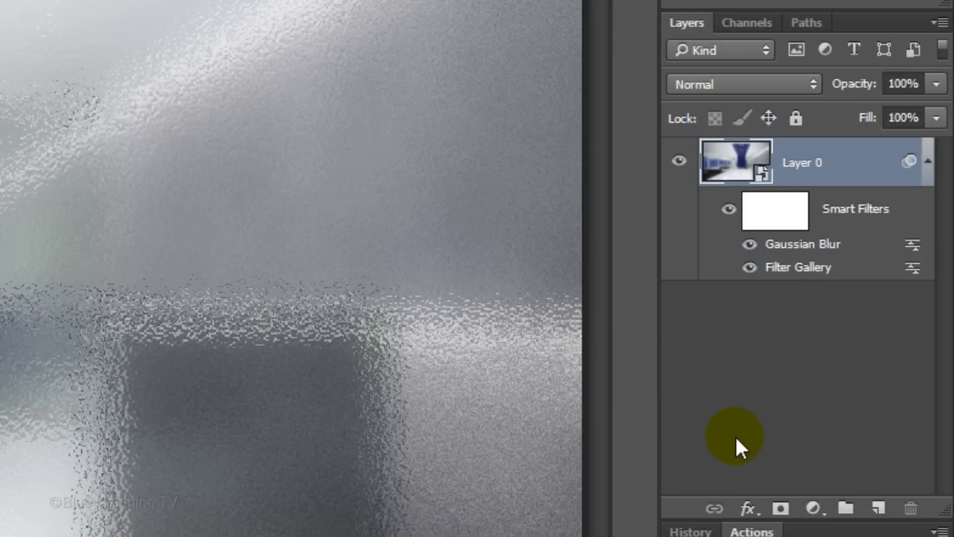
Add empty Layer 1 above the photo and set the background colour to hex 87681E.
{"action": "left_click", "coordinate": [880, 508]}
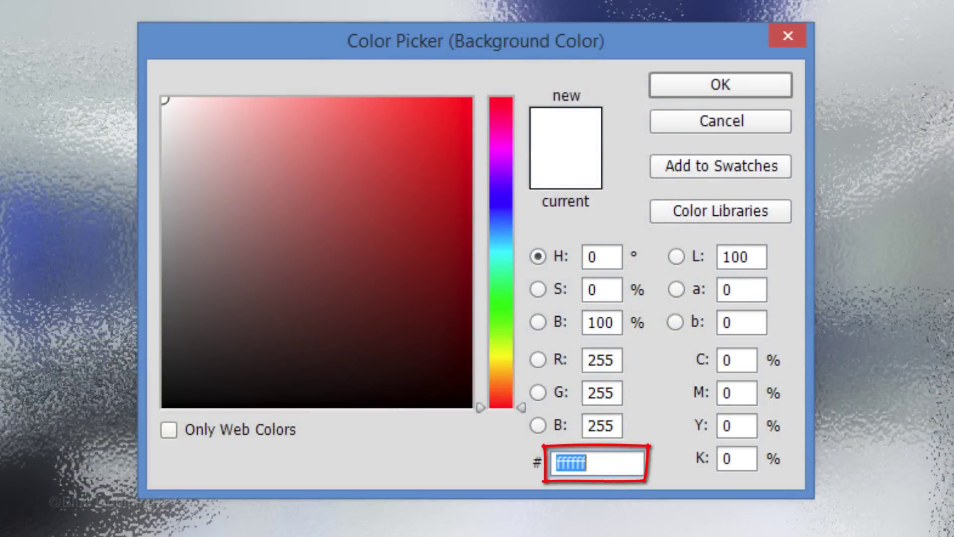
{"action": "type", "text": "8768"}
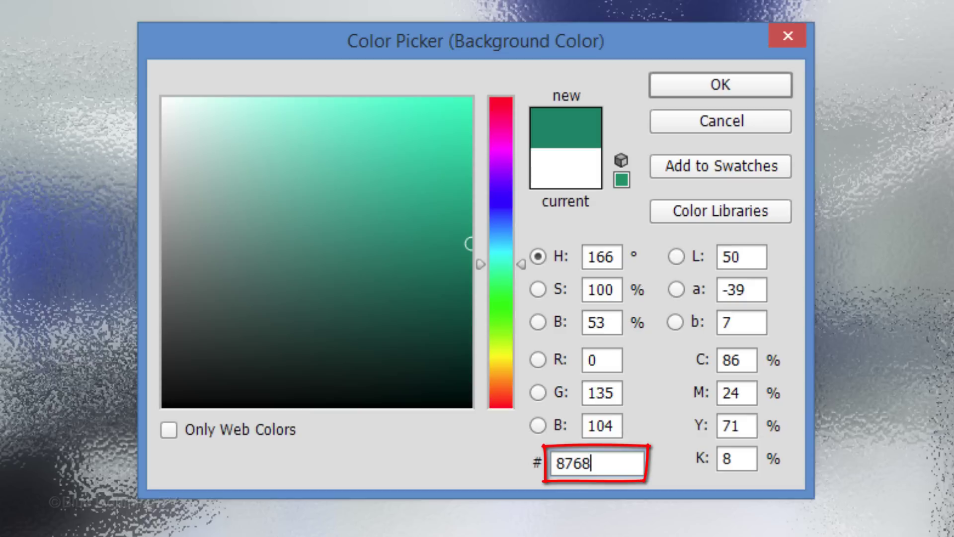
{"action": "type", "text": "1E"}
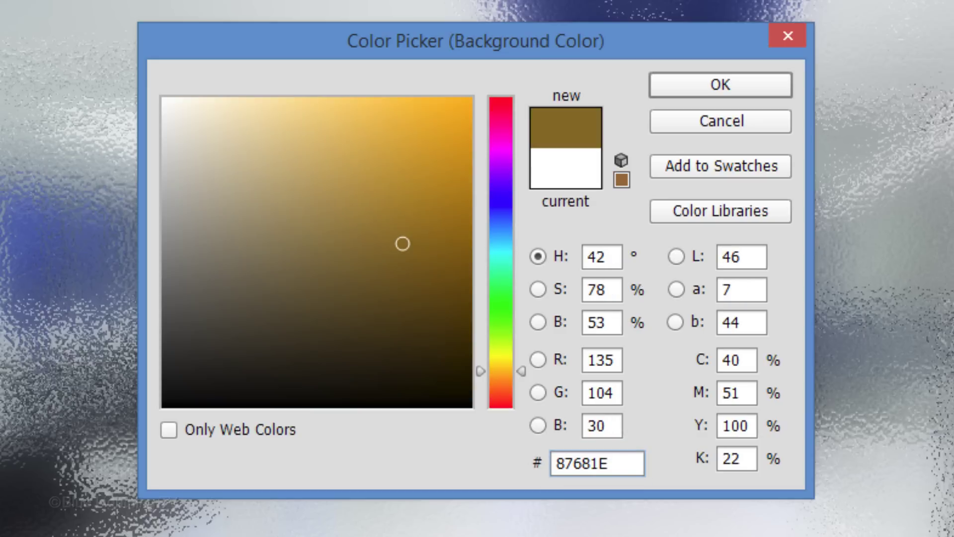
{"action": "left_click", "coordinate": [697, 90]}
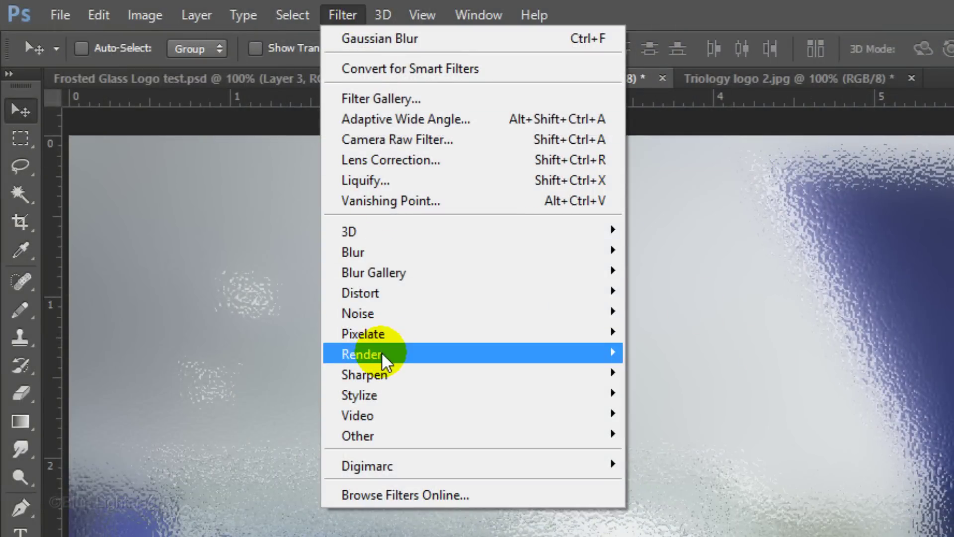
Render brown clouds on Layer 1 and give them the Frosted Glass texture from the Filter Gallery.
{"action": "mouse_move", "coordinate": [385, 360]}
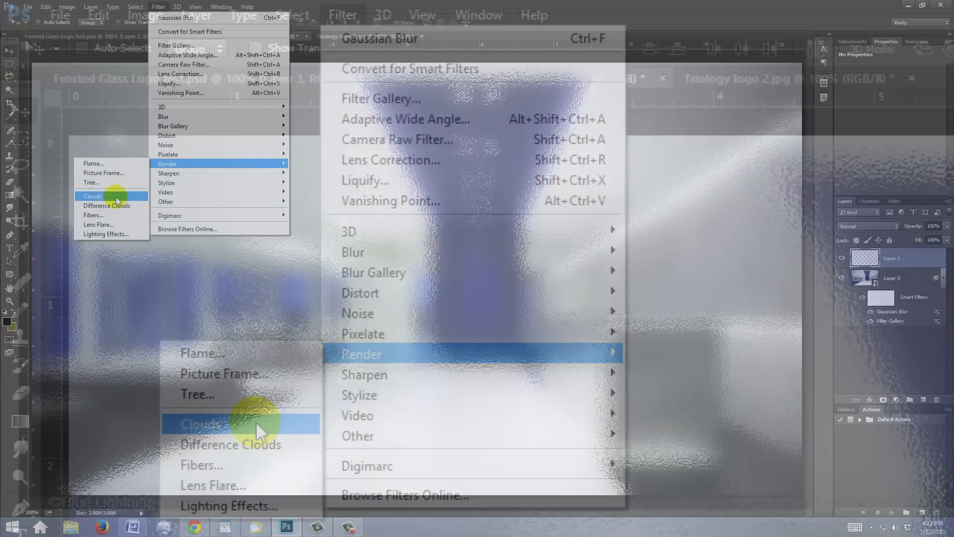
{"action": "left_click", "coordinate": [259, 427]}
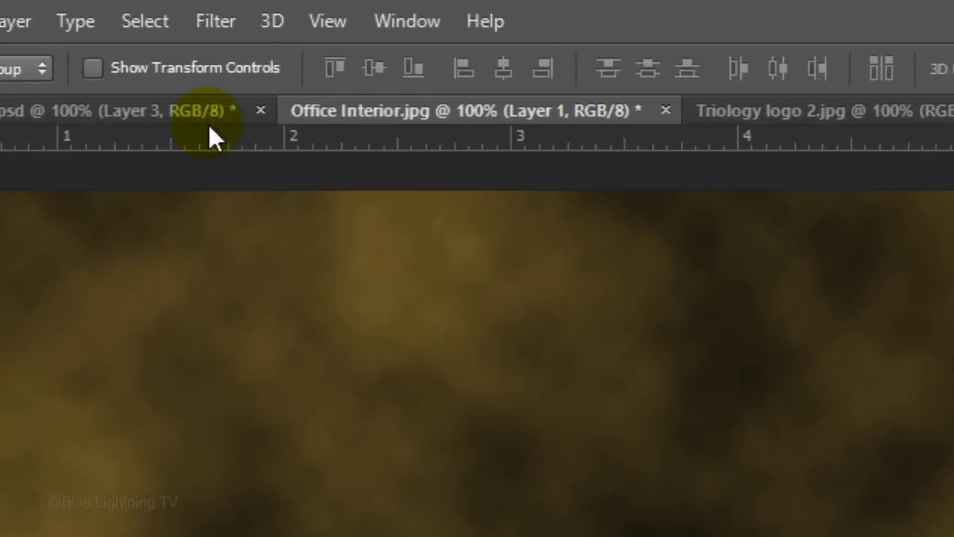
{"action": "left_click", "coordinate": [159, 7]}
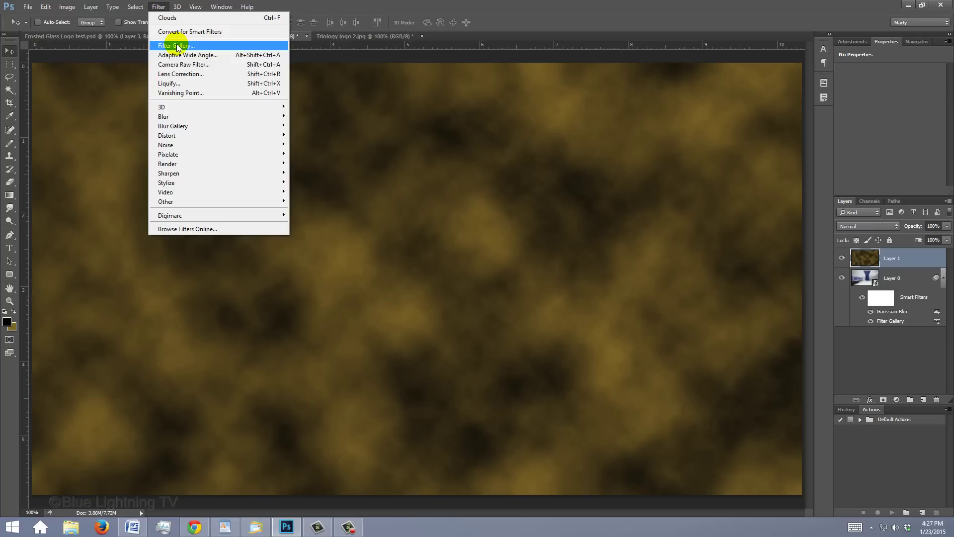
{"action": "left_click", "coordinate": [320, 238]}
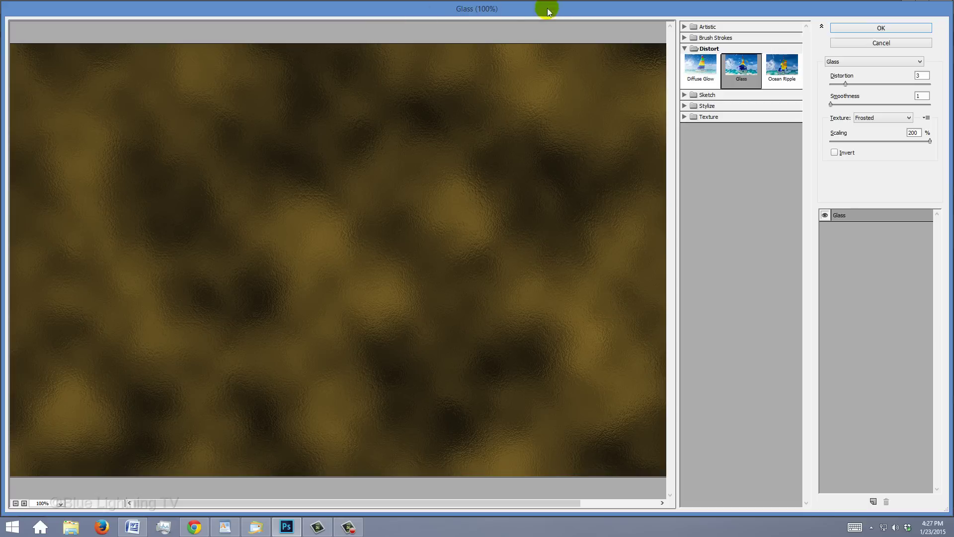
{"action": "left_click", "coordinate": [879, 31]}
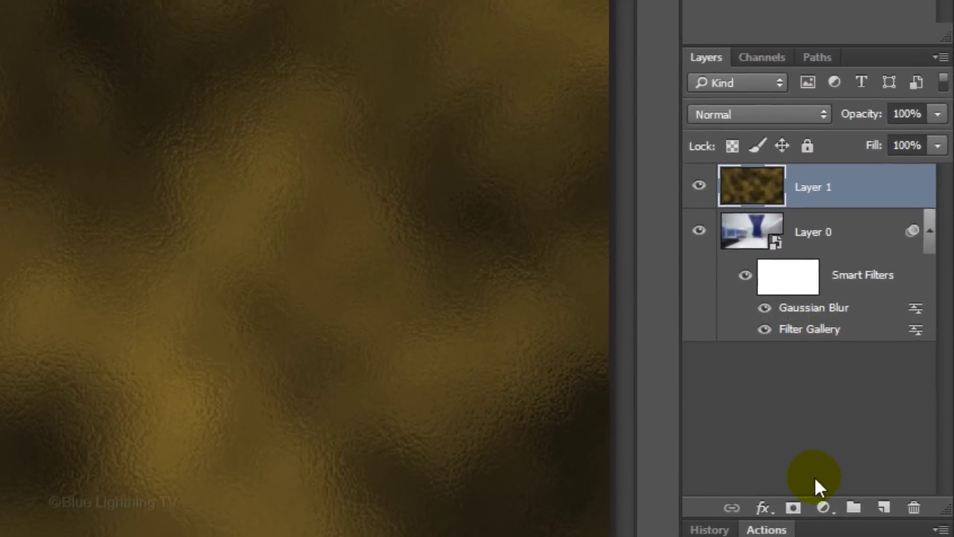
Add a Brightness/Contrast adjustment clipped to Layer 1 with Brightness set to 40.
{"action": "left_click", "coordinate": [823, 511]}
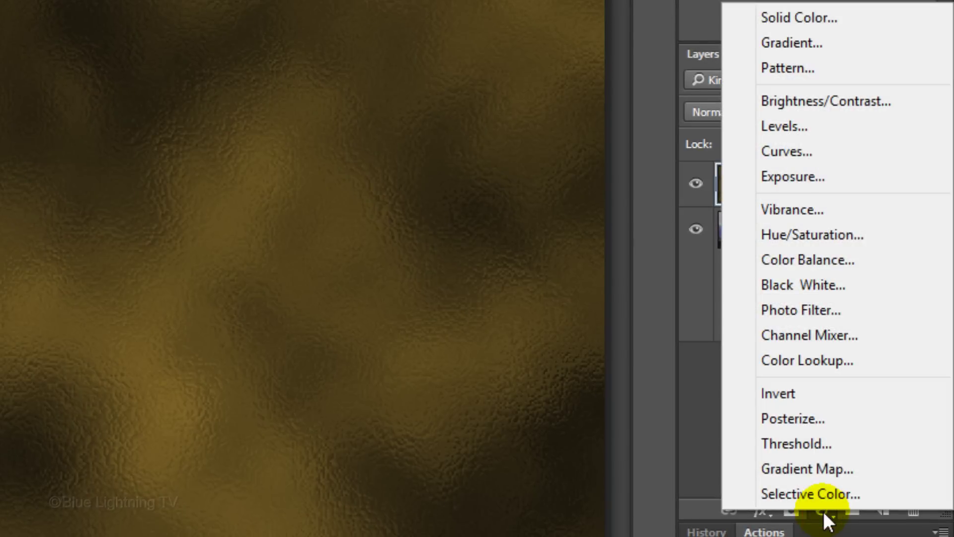
{"action": "left_click", "coordinate": [831, 99]}
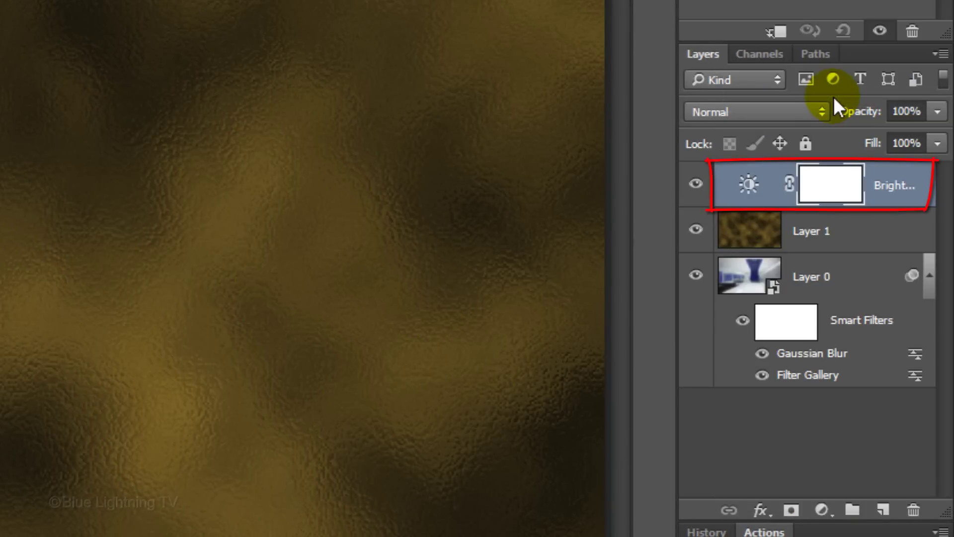
{"action": "left_click", "coordinate": [776, 34]}
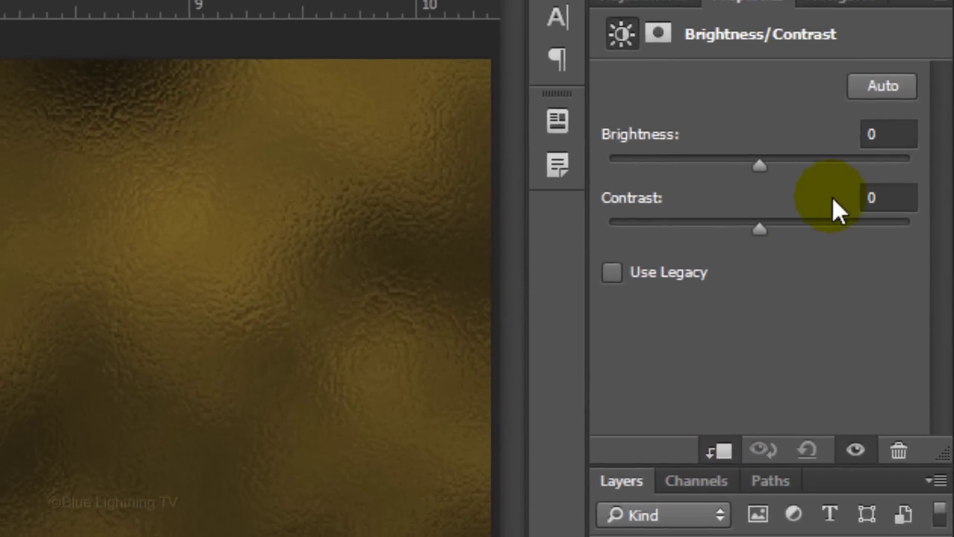
{"action": "left_click", "coordinate": [889, 134]}
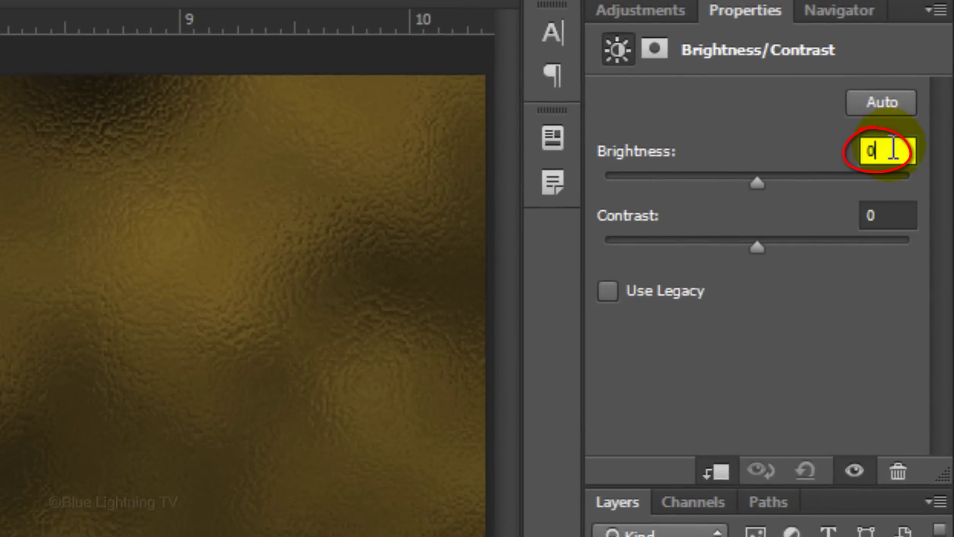
{"action": "type", "text": "40"}
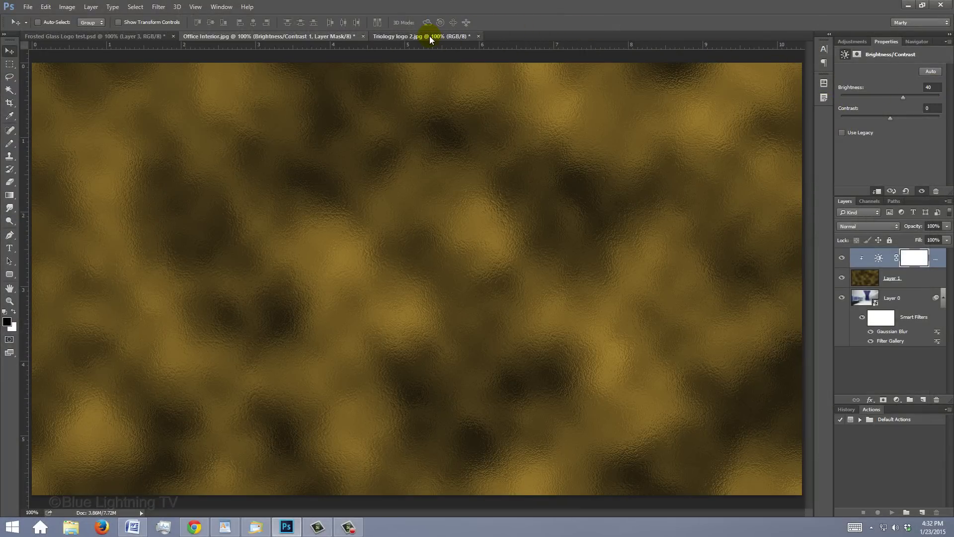
Switch to Triology logo 2.jpg and invert it with Ctrl+I to a white logo on black.
{"action": "left_click", "coordinate": [429, 36]}
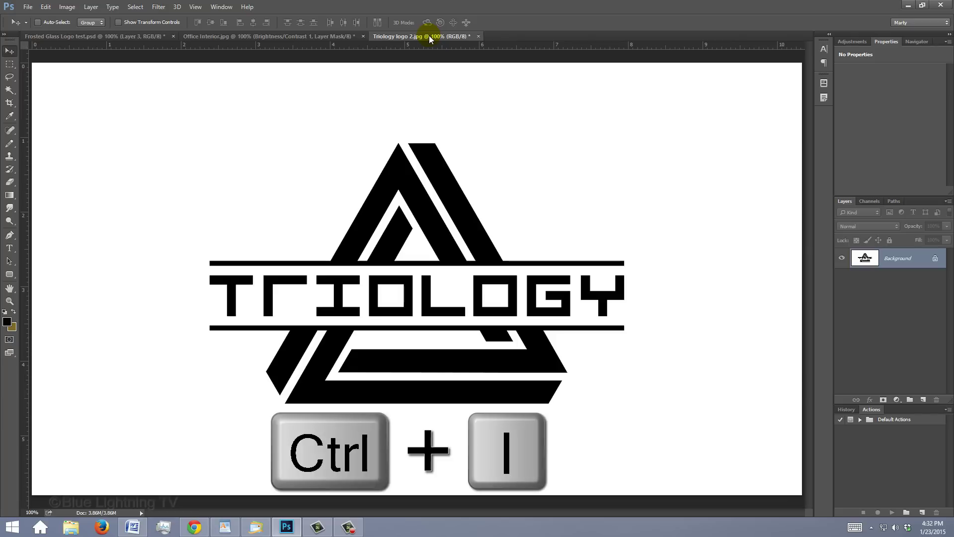
{"action": "key", "text": "ctrl+i"}
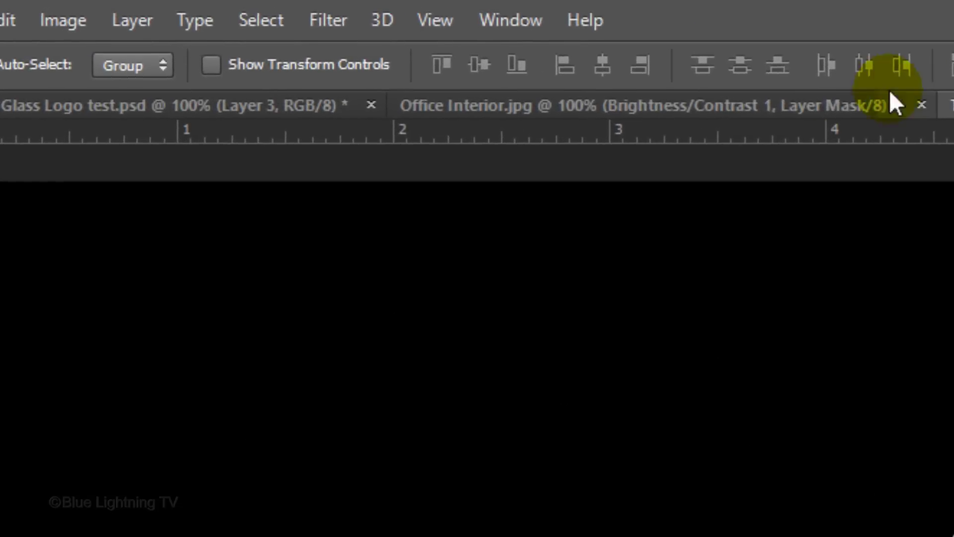
Select the white logo with Color Range Highlights and copy it to a new layer.
{"action": "left_click", "coordinate": [219, 11]}
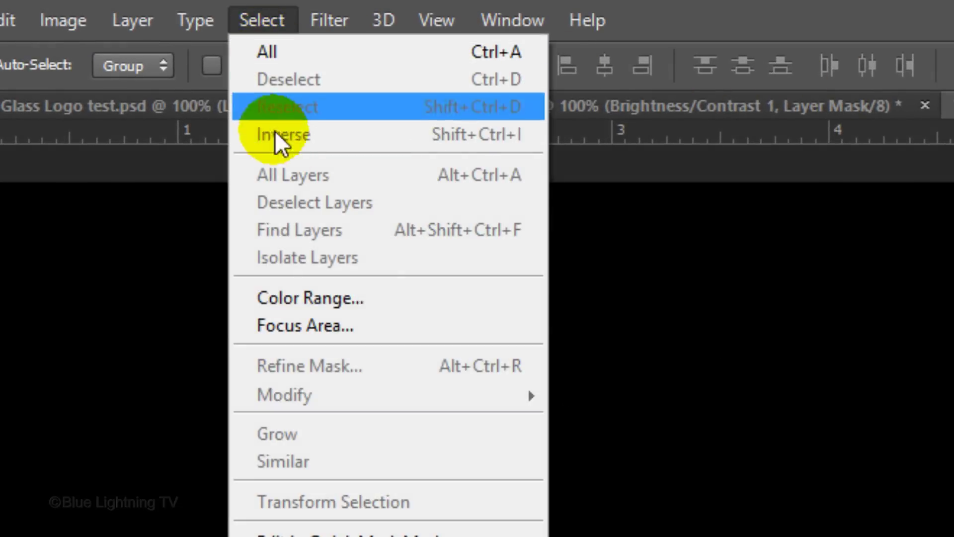
{"action": "left_click", "coordinate": [296, 299]}
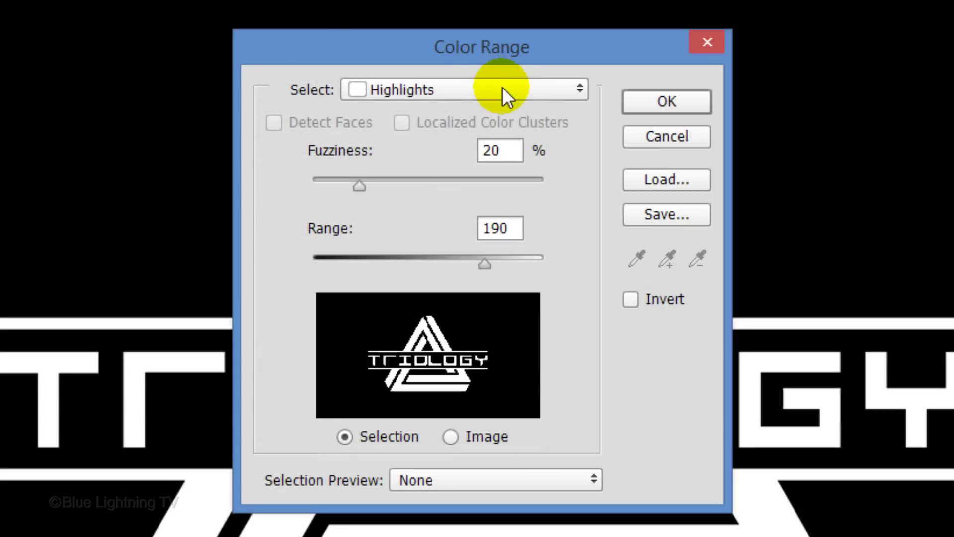
{"action": "left_click", "coordinate": [502, 90]}
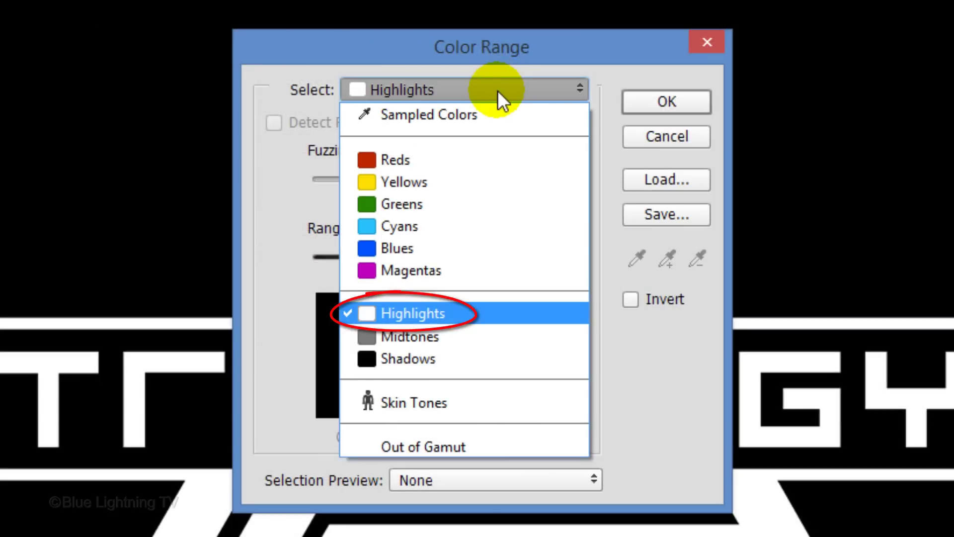
{"action": "left_click", "coordinate": [497, 90]}
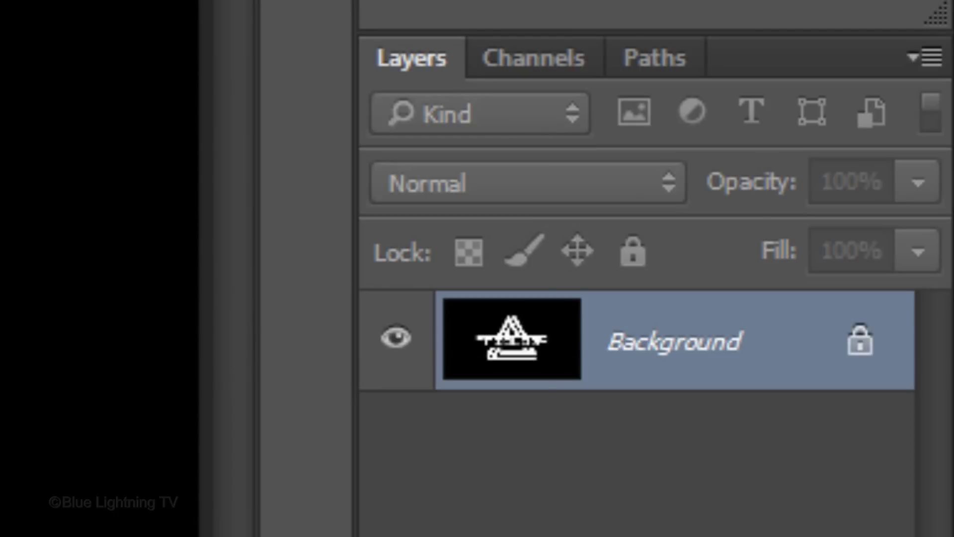
{"action": "key", "text": "ctrl+j"}
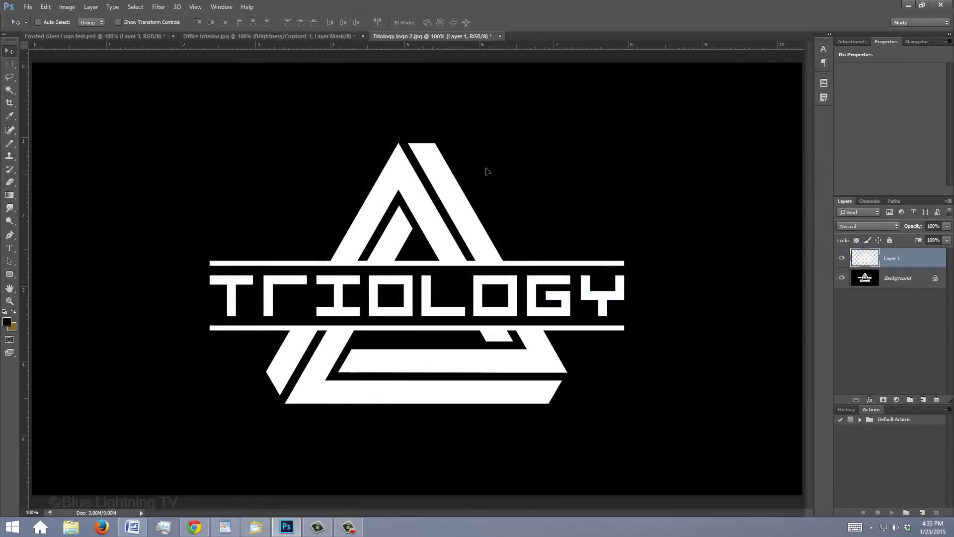
Drag the logo layer into the Office Interior document and centre it horizontally and vertically.
{"action": "left_click_drag", "start_coordinate": [378, 118], "coordinate": [320, 39]}
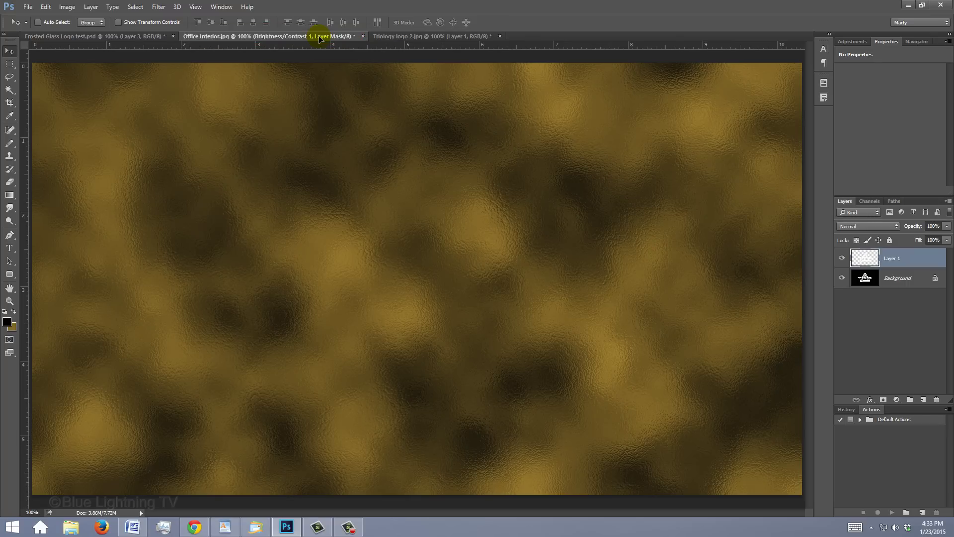
{"action": "left_click_drag", "start_coordinate": [320, 38], "coordinate": [349, 137]}
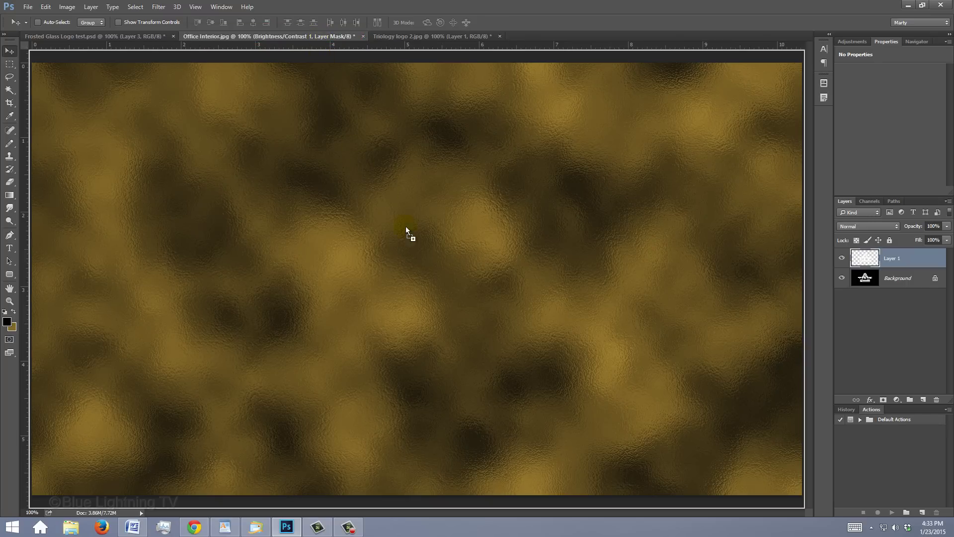
{"action": "left_click_drag", "start_coordinate": [444, 281], "coordinate": [444, 281]}
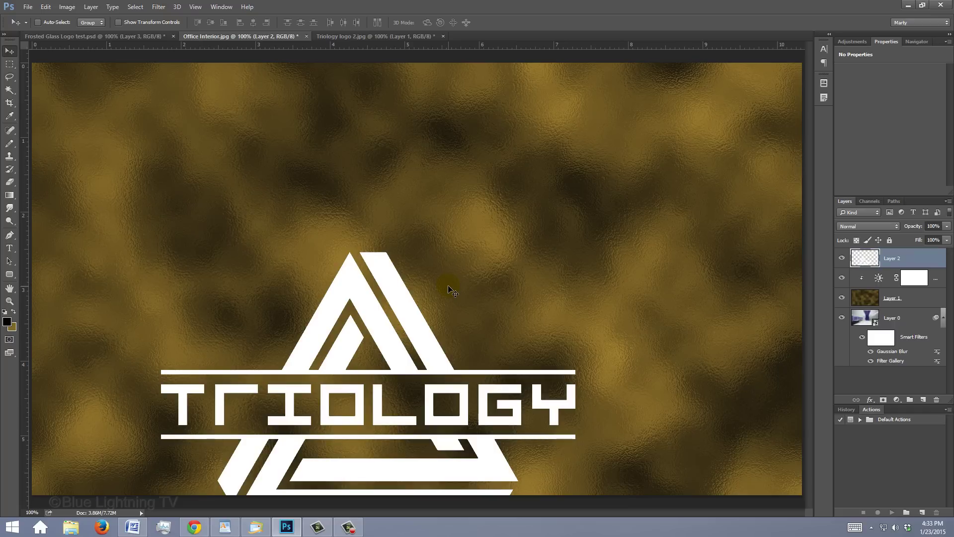
{"action": "key", "text": "ctrl+a"}
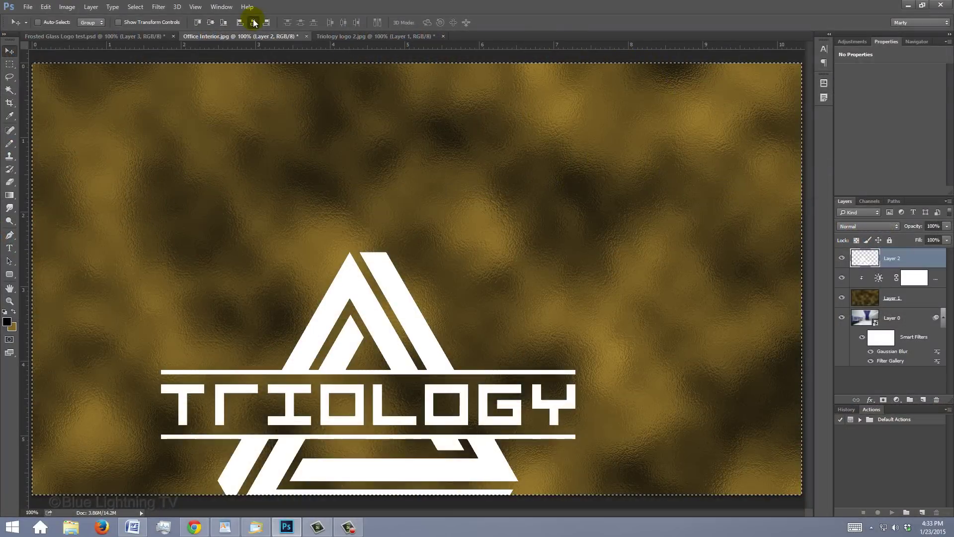
{"action": "left_click", "coordinate": [607, 144]}
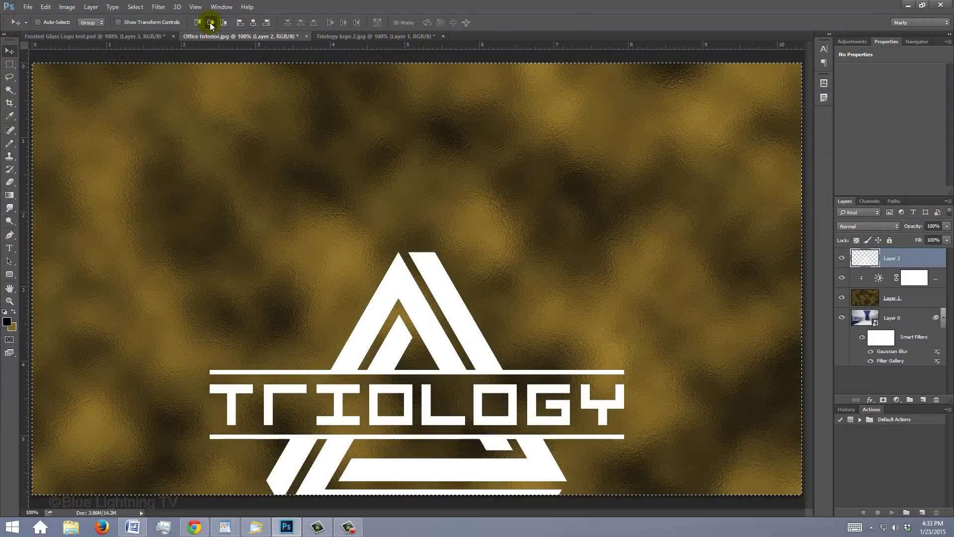
{"action": "left_click", "coordinate": [333, 154]}
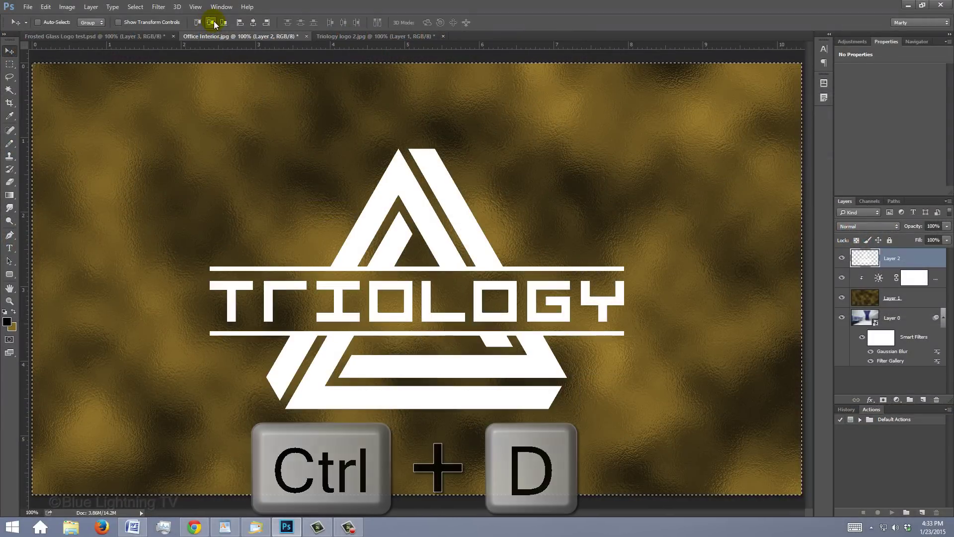
Deselect, scale the logo from its centre to about 124%, nudge it up 20 px and commit.
{"action": "key", "text": "ctrl+d"}
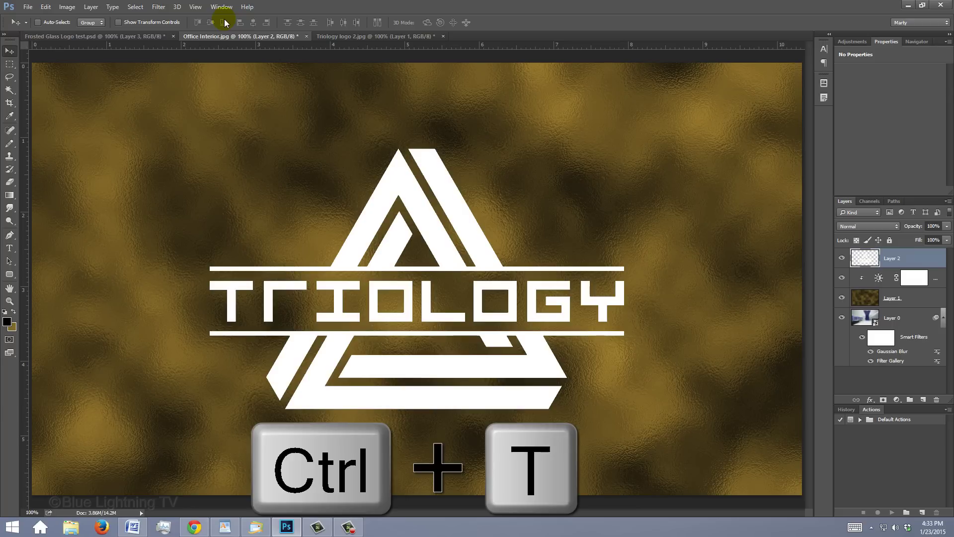
{"action": "key", "text": "ctrl+t"}
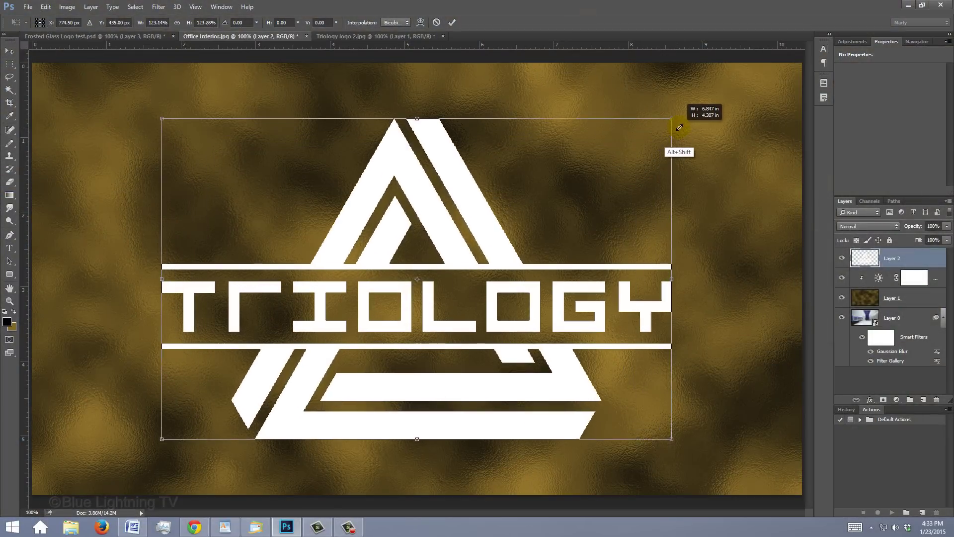
{"action": "left_click_drag", "start_coordinate": [679, 128], "coordinate": [676, 123]}
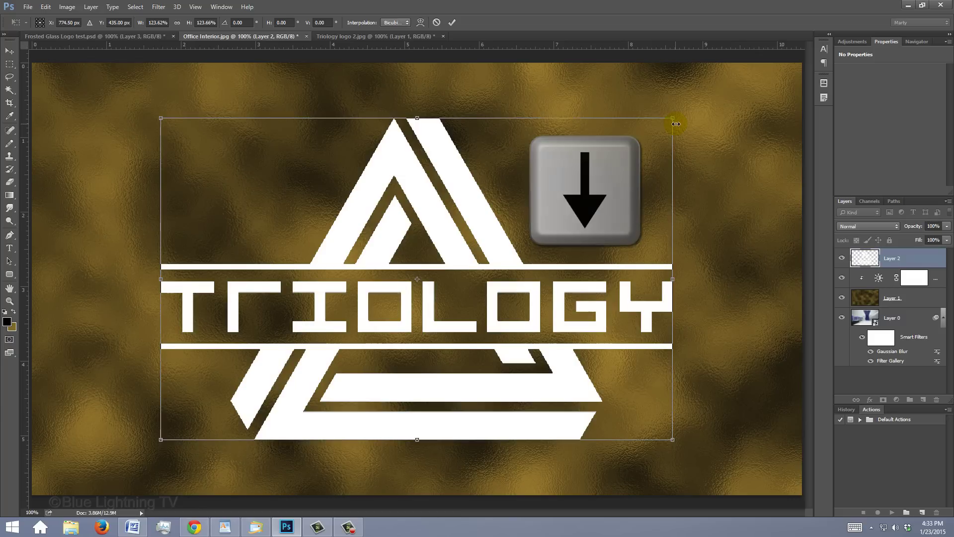
{"action": "key", "text": "Up"}
{"action": "key", "text": "Up"}
{"action": "key", "text": "Up"}
{"action": "key", "text": "Up"}
{"action": "key", "text": "Up"}
{"action": "key", "text": "Up"}
{"action": "key", "text": "Up"}
{"action": "key", "text": "Up"}
{"action": "key", "text": "Up"}
{"action": "key", "text": "Up"}
{"action": "key", "text": "Up"}
{"action": "key", "text": "Up"}
{"action": "key", "text": "Up"}
{"action": "key", "text": "Up"}
{"action": "key", "text": "Up"}
{"action": "key", "text": "Up"}
{"action": "key", "text": "Up"}
{"action": "key", "text": "Up"}
{"action": "key", "text": "Up"}
{"action": "key", "text": "Up"}
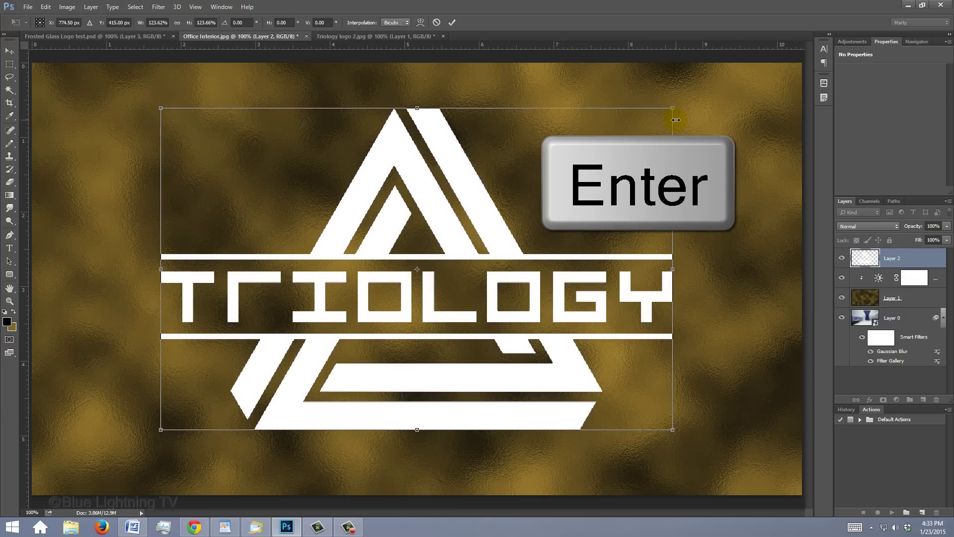
{"action": "key", "text": "Return"}
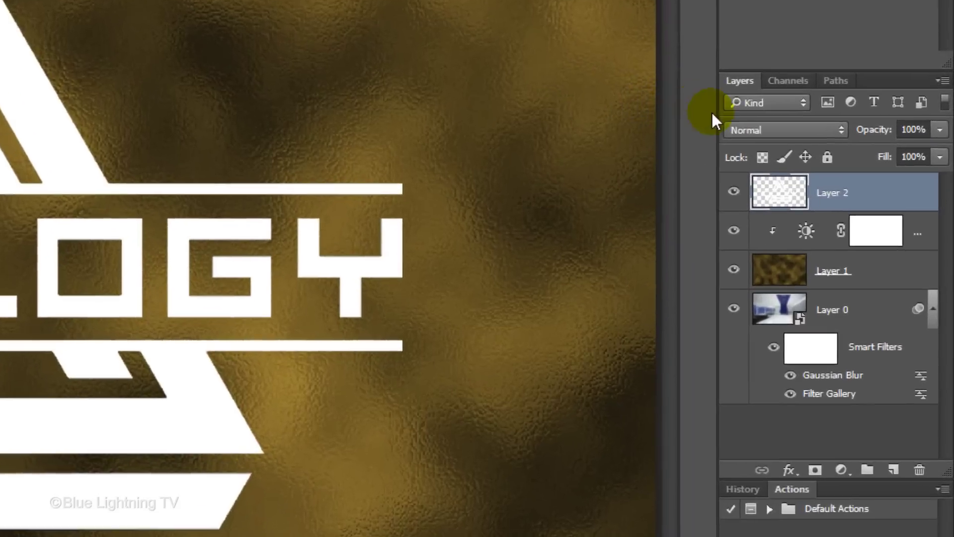
Set Layer 2 to Overlay, load the logo as a selection, and mask Layer 1 with it.
{"action": "left_click", "coordinate": [765, 130]}
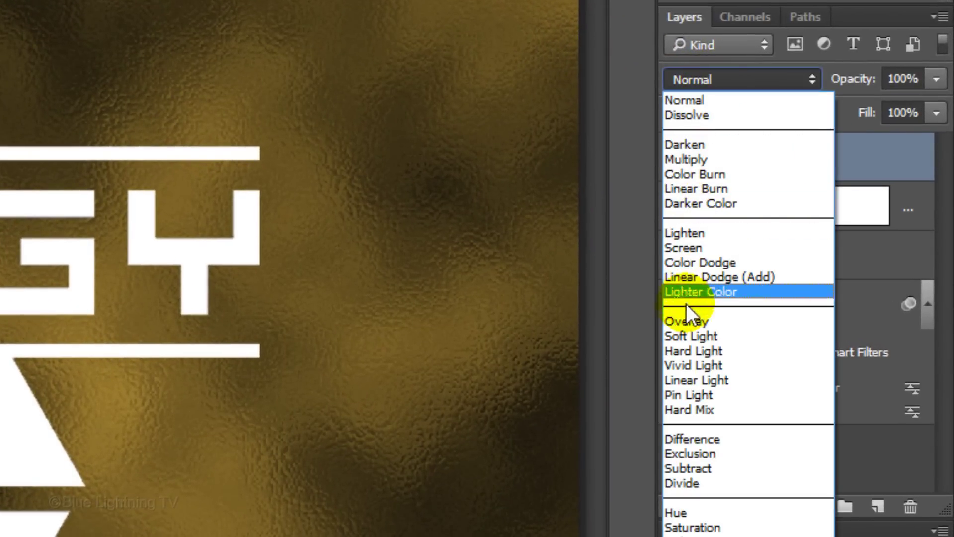
{"action": "left_click", "coordinate": [682, 322]}
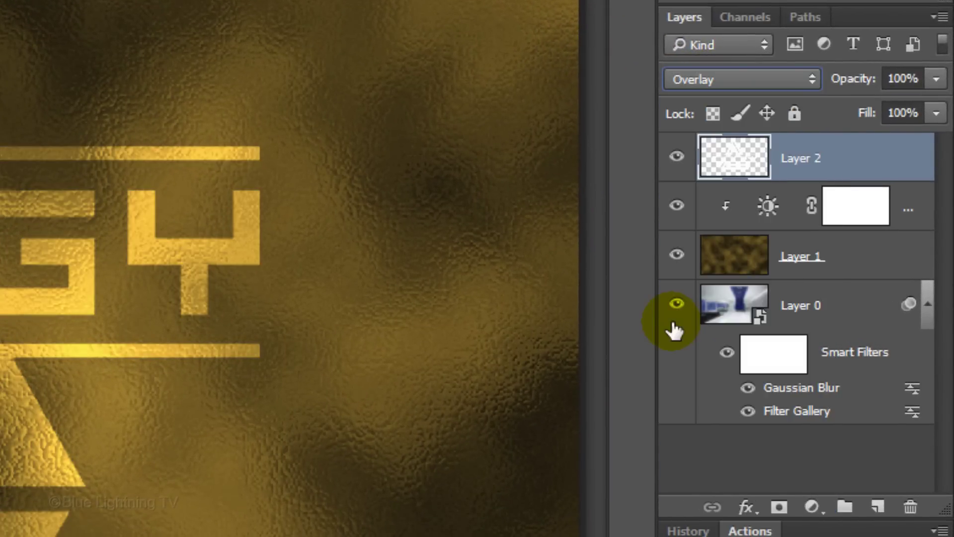
{"action": "left_click", "coordinate": [740, 161], "text": "ctrl"}
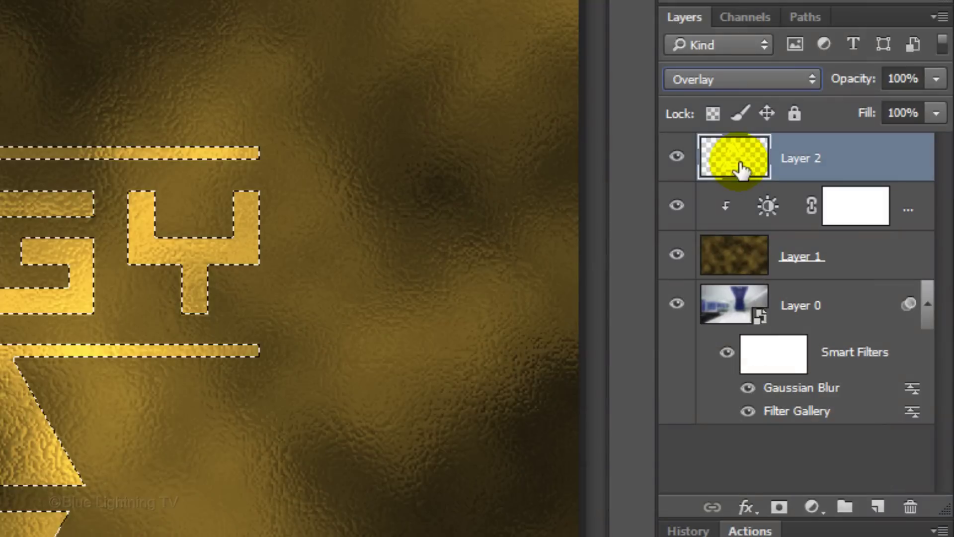
{"action": "left_click", "coordinate": [733, 266]}
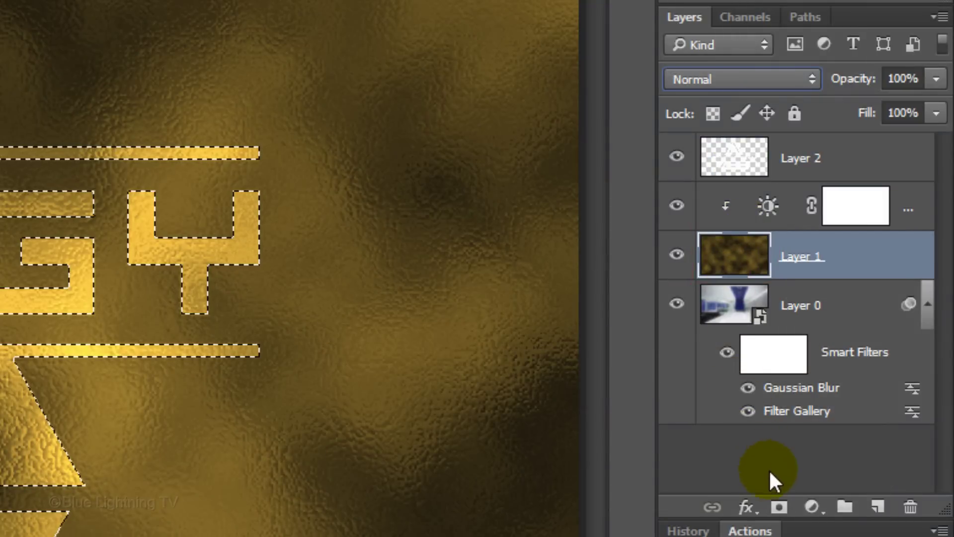
{"action": "left_click", "coordinate": [779, 507]}
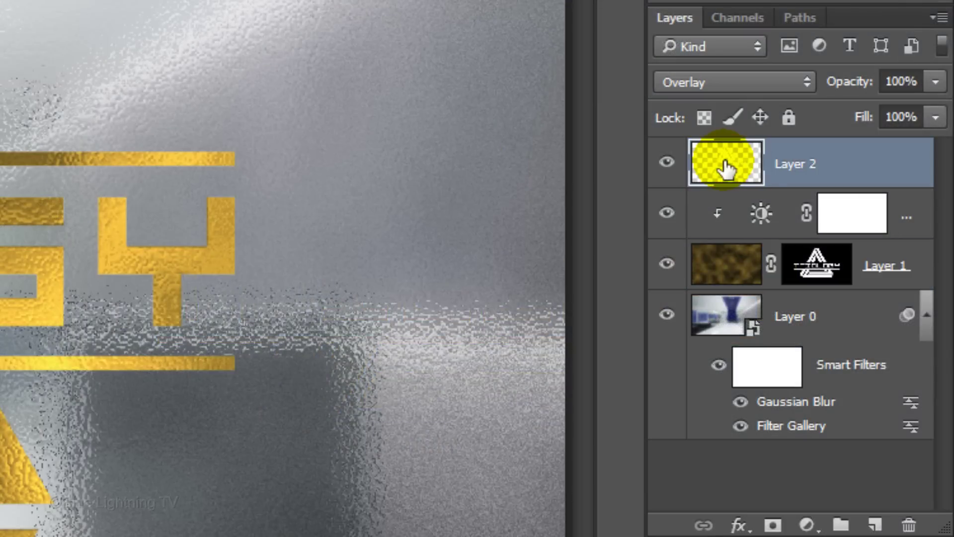
Enable Outer Glow on Layer 2 with the Linear Dodge (Add) blend mode.
{"action": "double_click", "coordinate": [726, 166]}
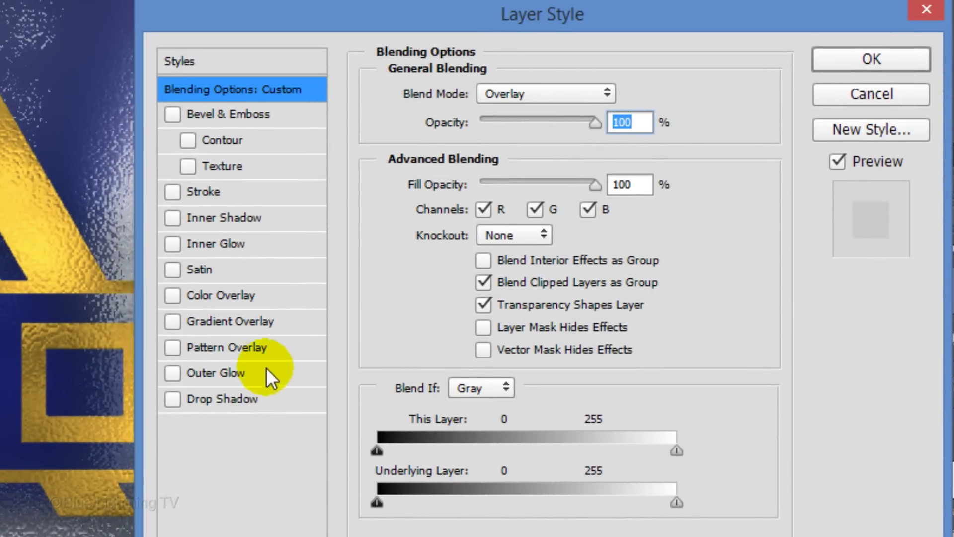
{"action": "left_click", "coordinate": [246, 375]}
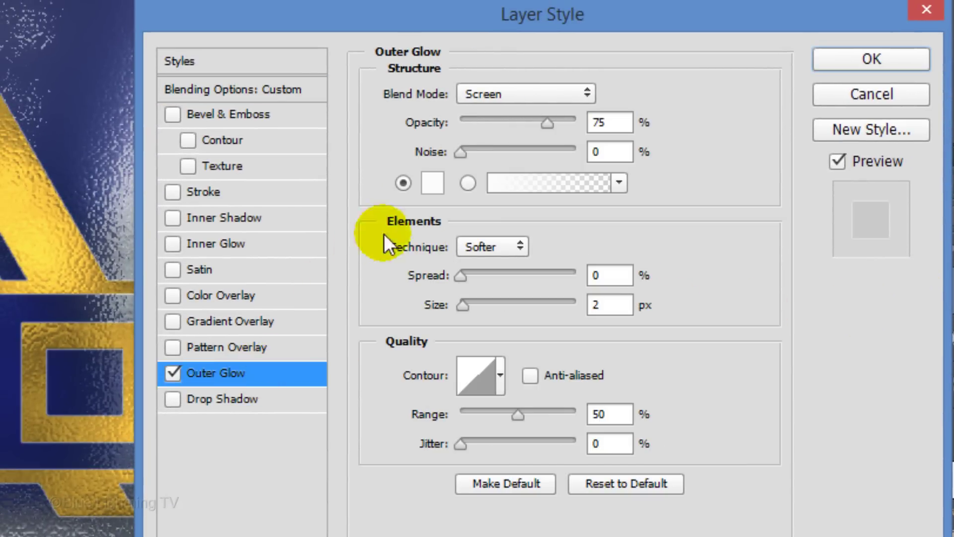
{"action": "left_click", "coordinate": [511, 94]}
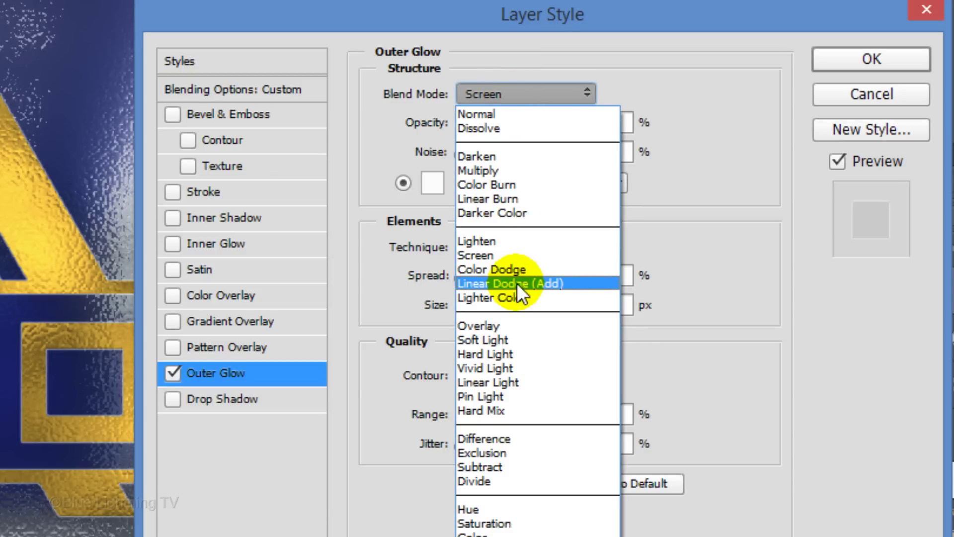
{"action": "left_click", "coordinate": [517, 283]}
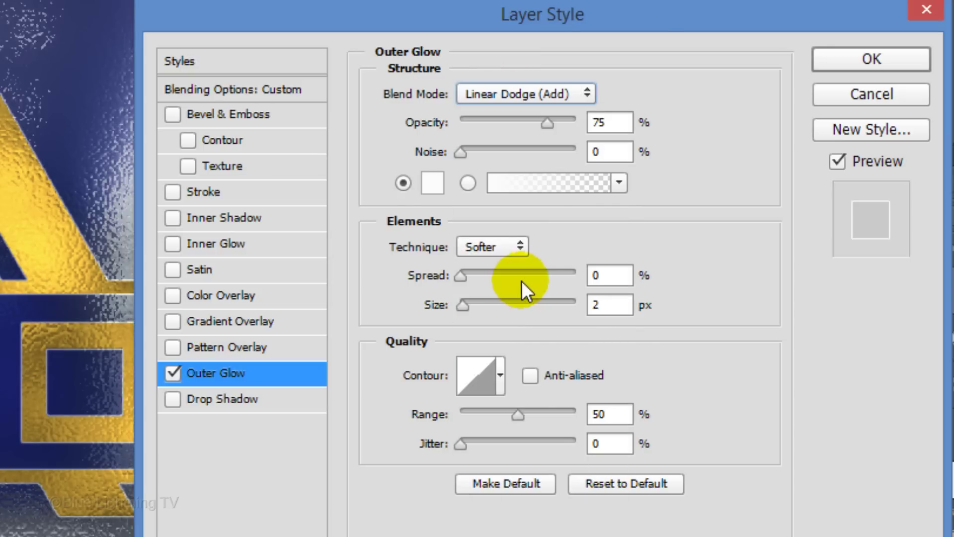
Set the glow to 27% opacity, 34% noise and 185 px size, and apply it.
{"action": "double_click", "coordinate": [621, 119]}
{"action": "type", "text": "27"}
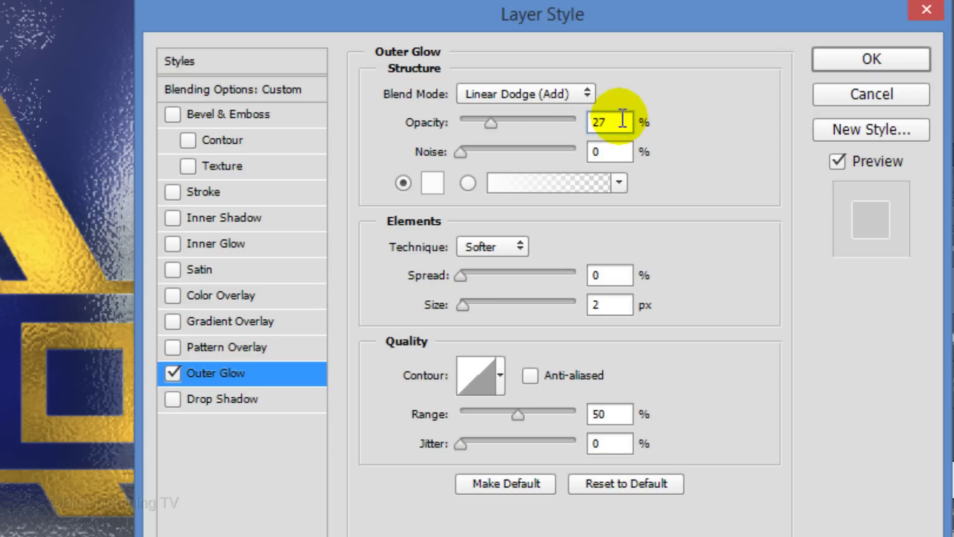
{"action": "left_click", "coordinate": [621, 150]}
{"action": "type", "text": "34"}
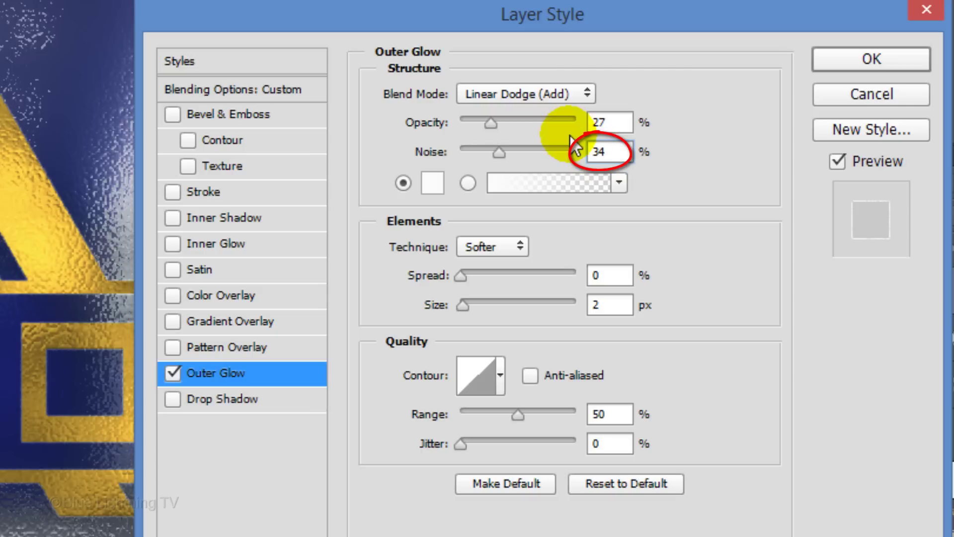
{"action": "left_click", "coordinate": [598, 305]}
{"action": "type", "text": "1"}
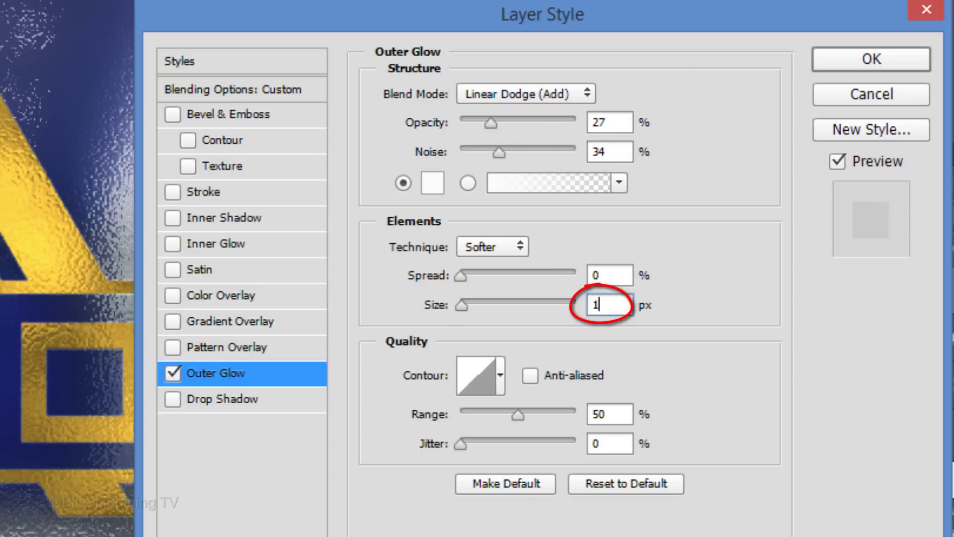
{"action": "left_click_drag", "start_coordinate": [462, 304], "coordinate": [549, 282]}
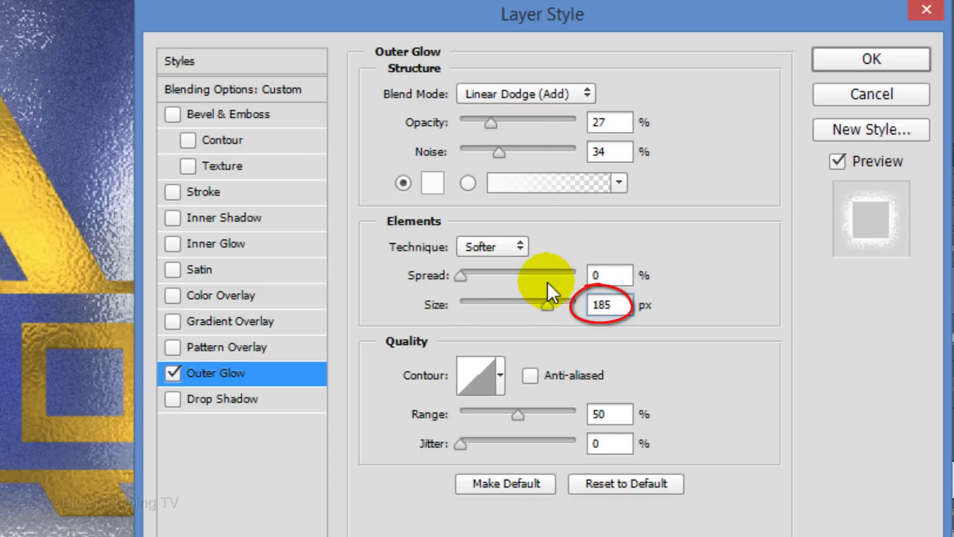
{"action": "left_click", "coordinate": [854, 60]}
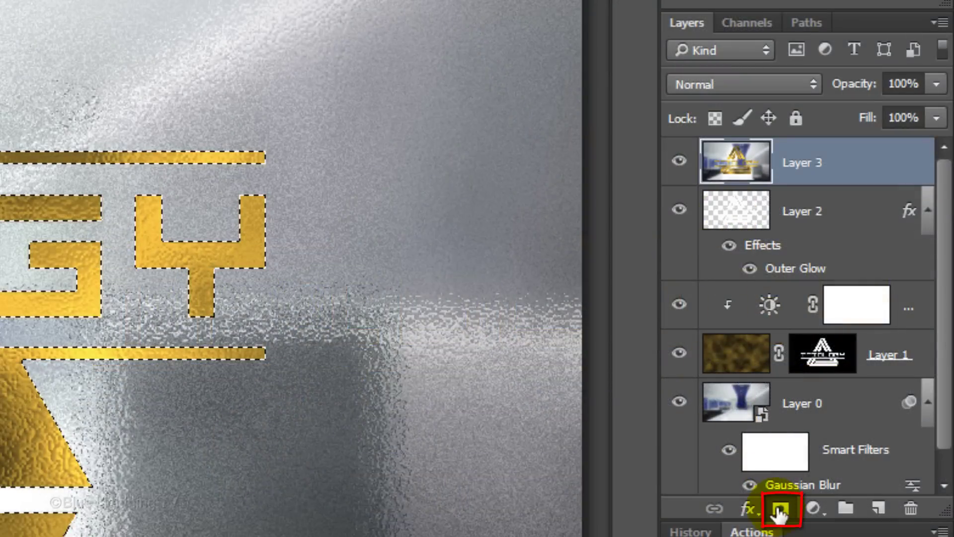
Add a layer mask to Layer 3 from the active logo selection.
{"action": "left_click", "coordinate": [780, 513]}
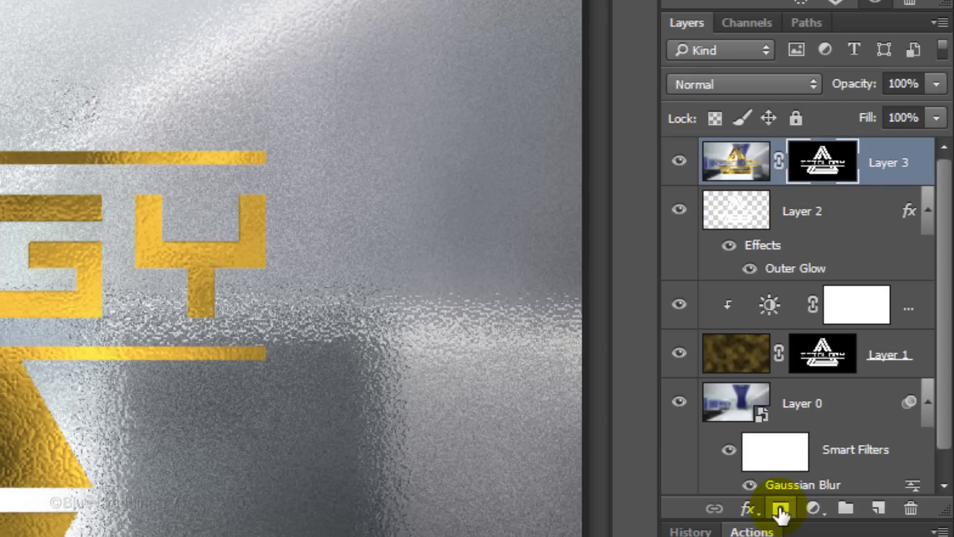
Apply Shadows/Highlights with Shadows Amount 100% to Layer 3's image, then reopen it for a second pass.
{"action": "left_click", "coordinate": [735, 169]}
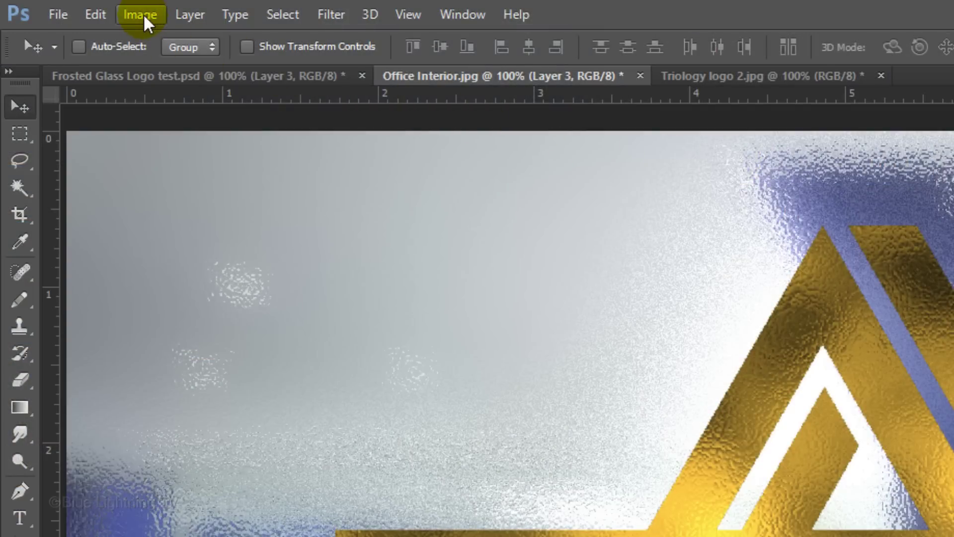
{"action": "left_click", "coordinate": [143, 15]}
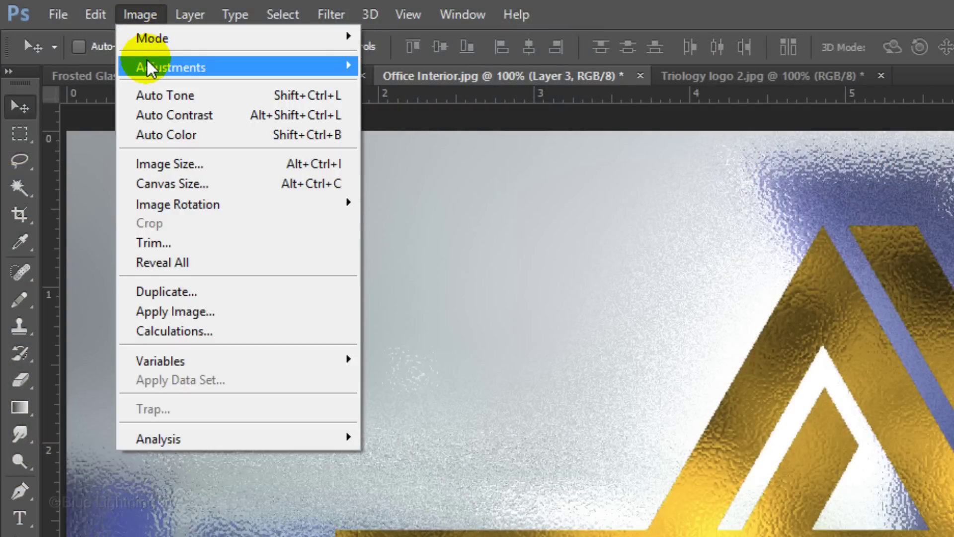
{"action": "mouse_move", "coordinate": [311, 69]}
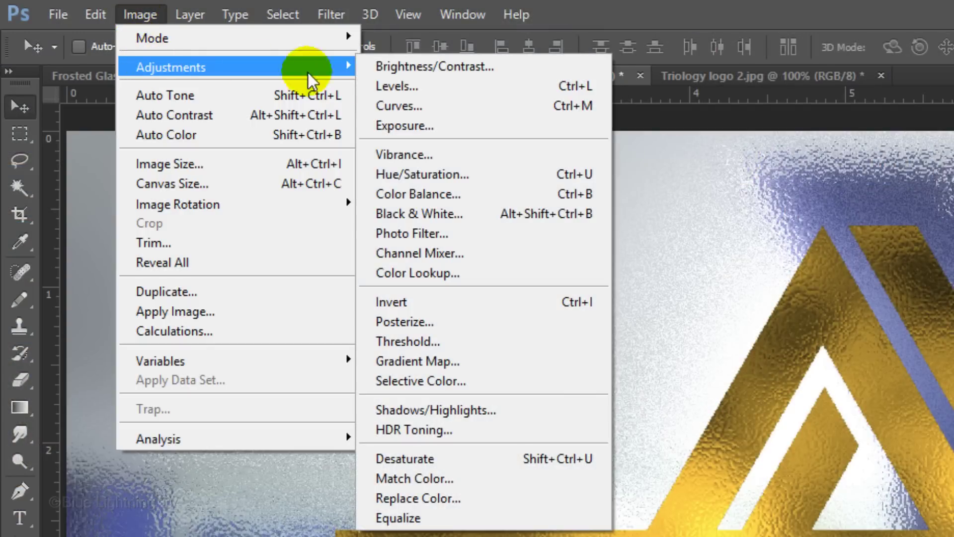
{"action": "left_click", "coordinate": [453, 410]}
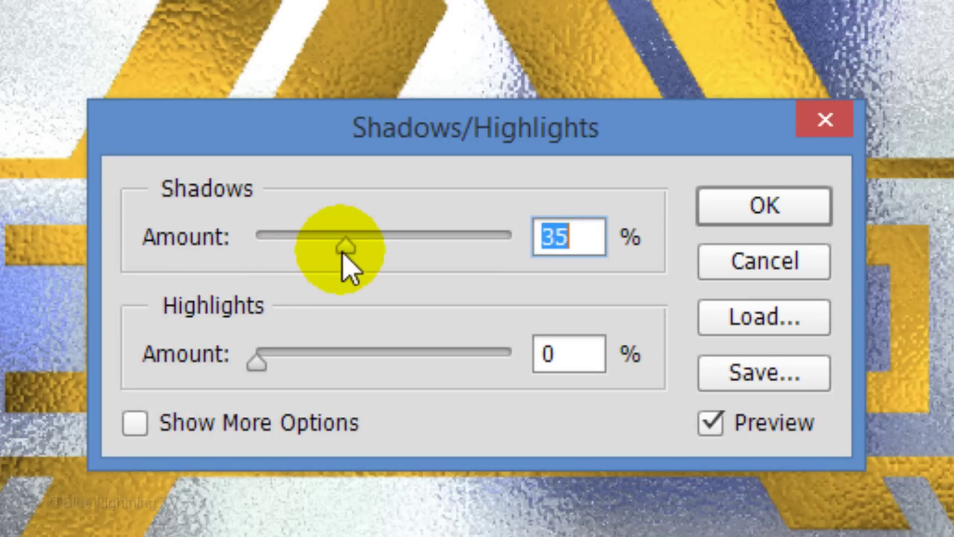
{"action": "left_click_drag", "start_coordinate": [345, 247], "coordinate": [611, 247]}
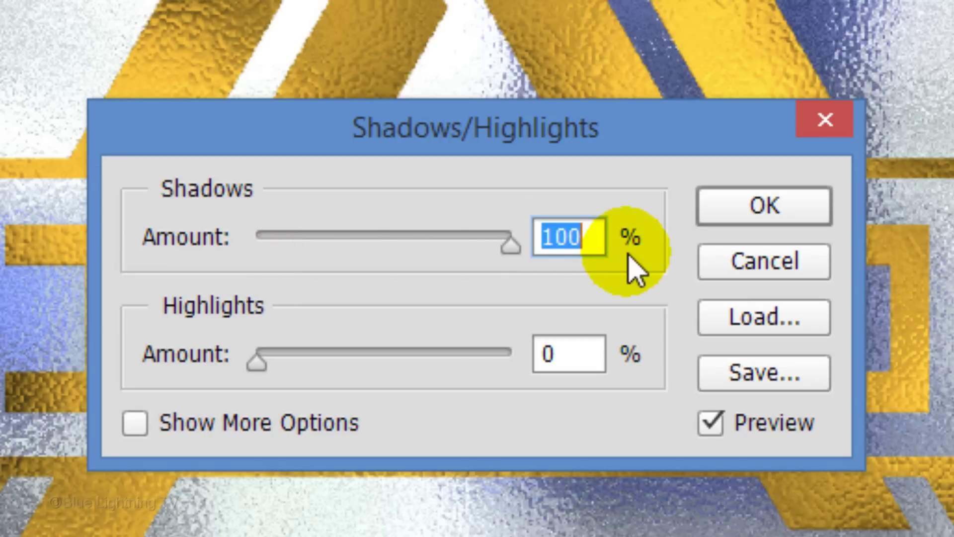
{"action": "left_click", "coordinate": [750, 208]}
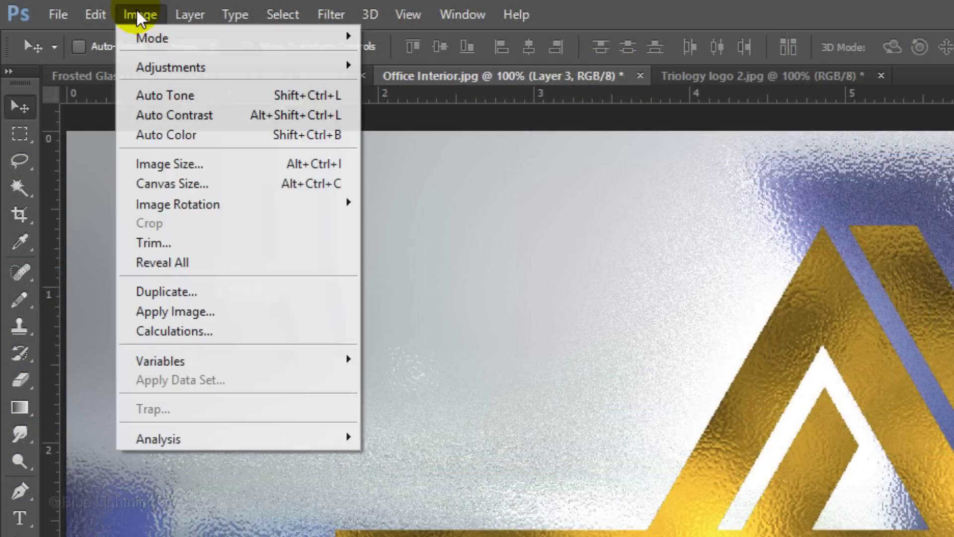
{"action": "mouse_move", "coordinate": [159, 68]}
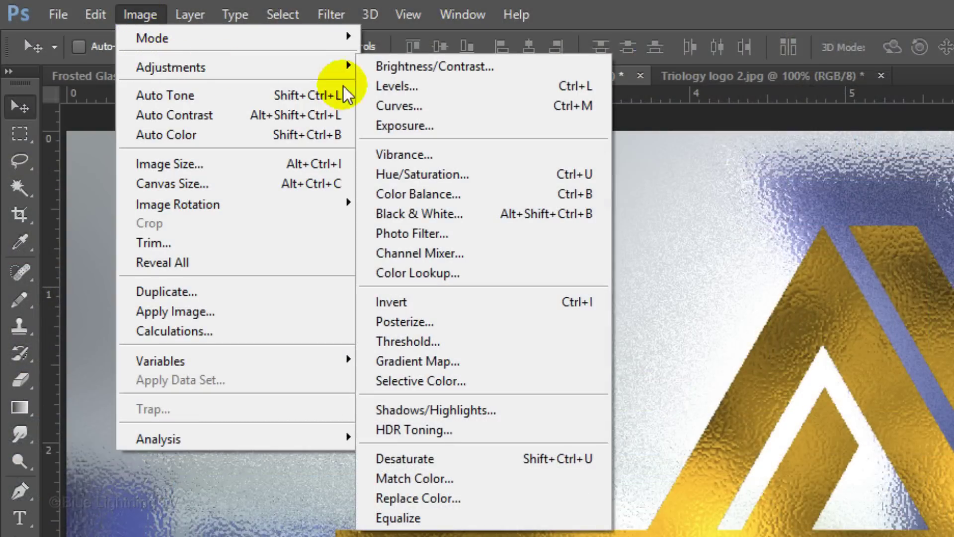
{"action": "left_click", "coordinate": [539, 422]}
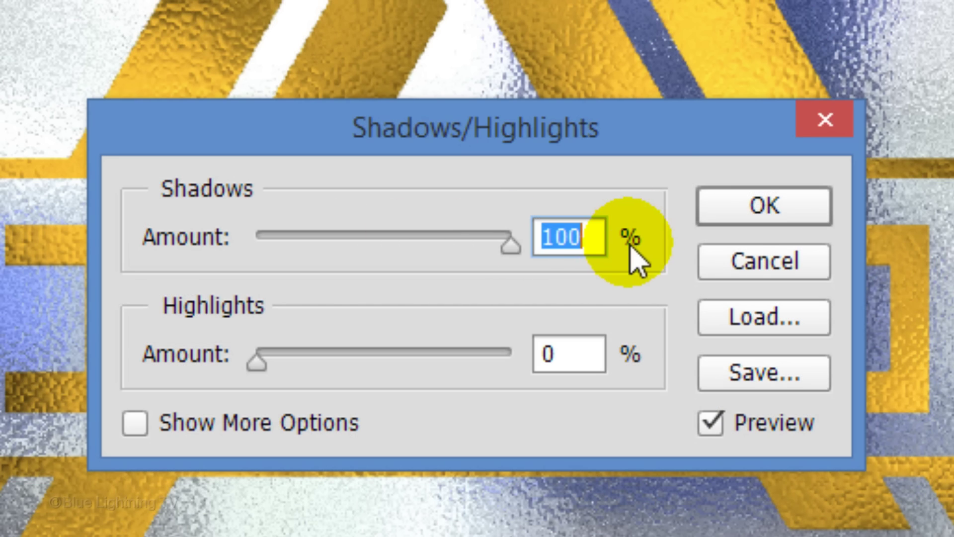